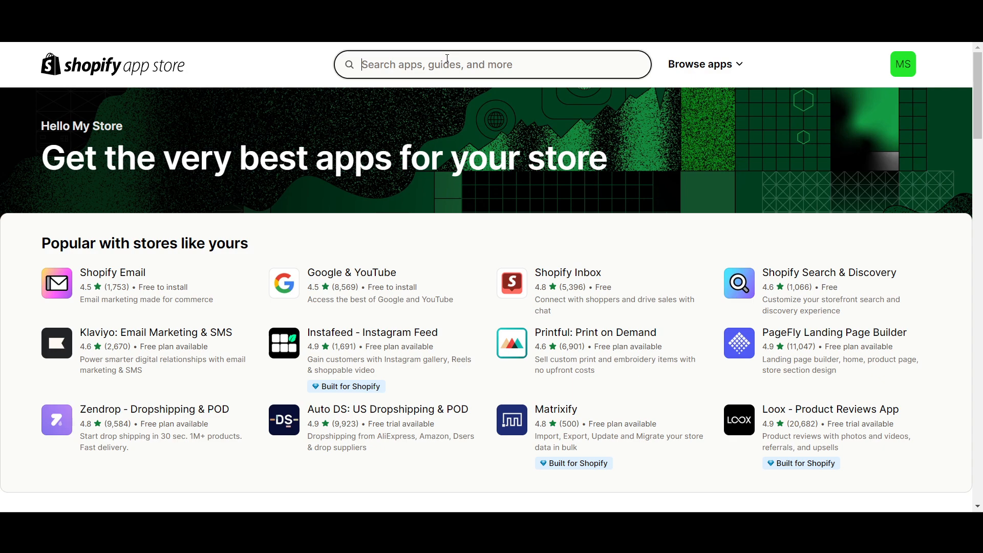
Search the app store for "glo colour swatch" and open the GLO Color Swatch,Variant Image listing.
type("glo")
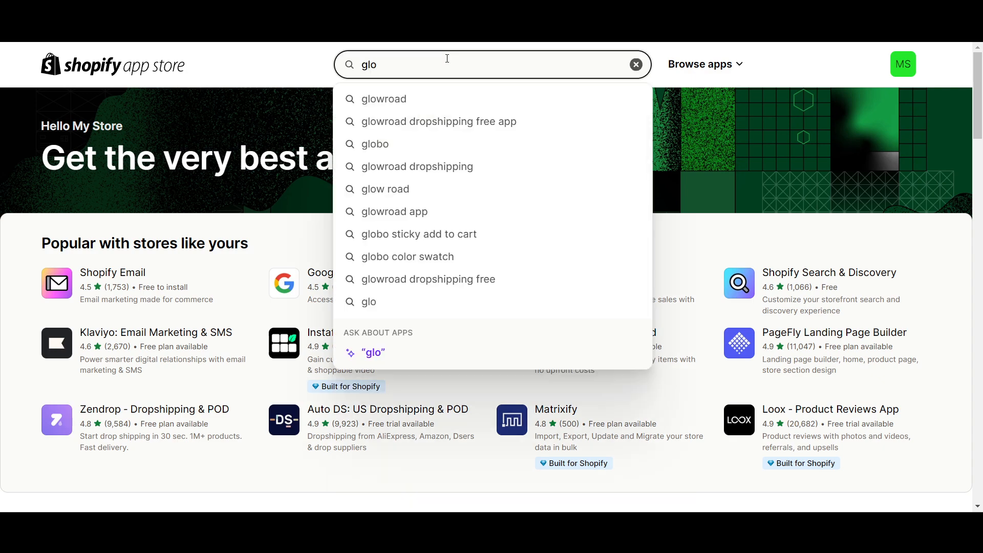
type(" col")
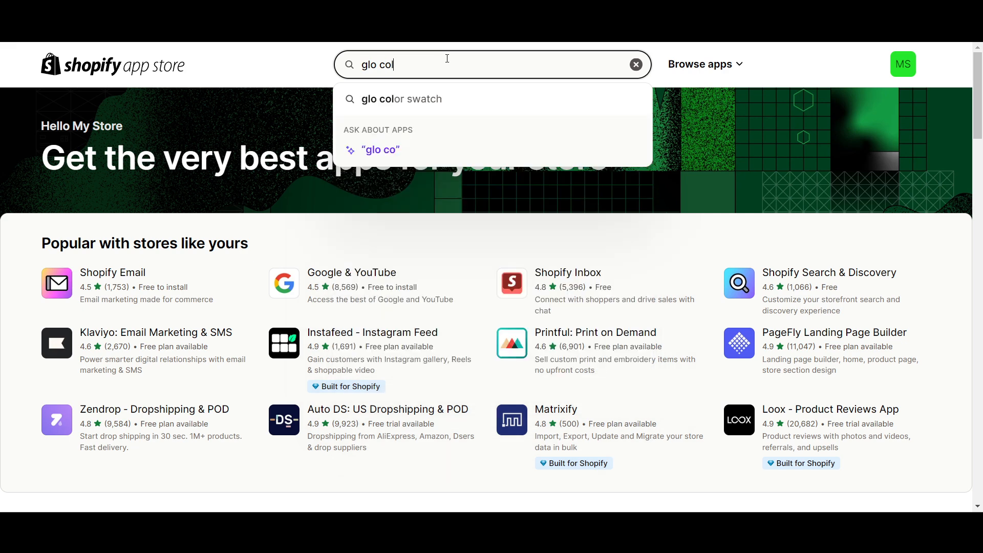
type("our s")
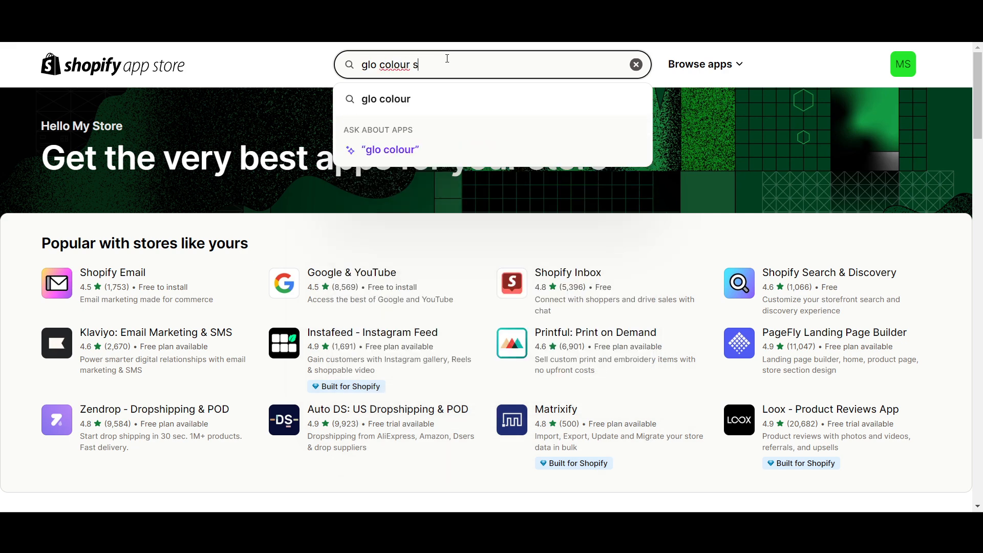
type("watch")
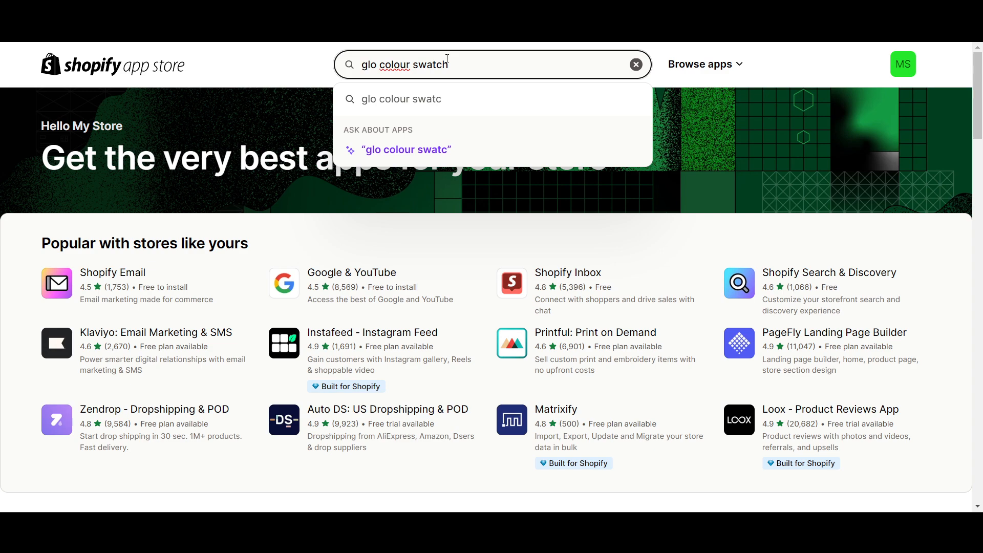
key("Return")
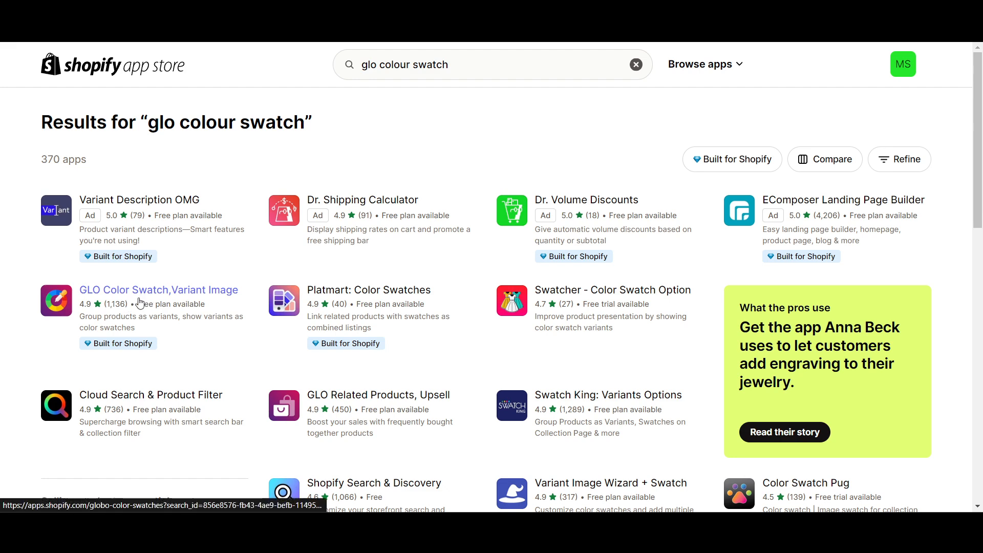
left_click(170, 297)
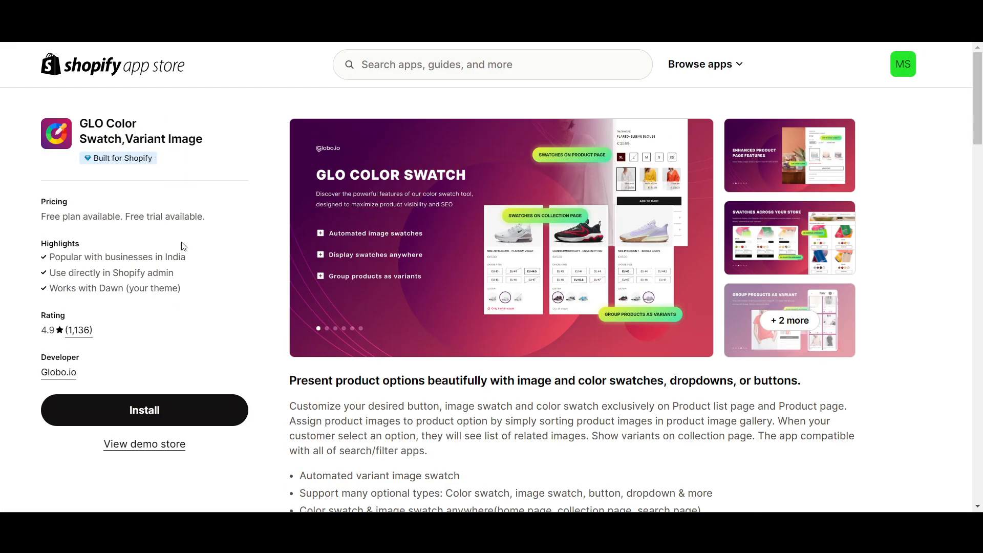
Open the demo store of GLO Color Swatch,Variant Image and examine its example features for displaying product variants.
scroll(183, 247, "down", 1)
left_click(158, 407)
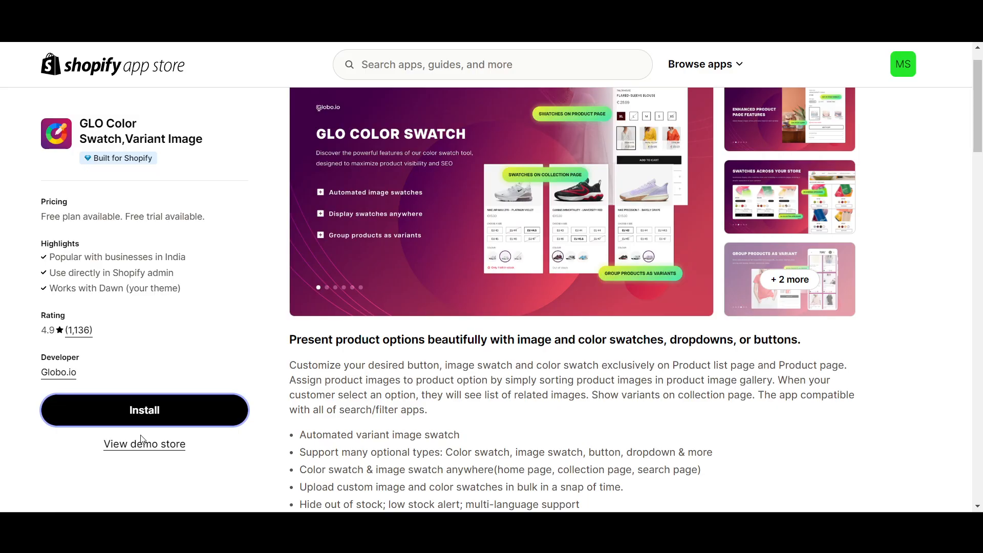
left_click(141, 443)
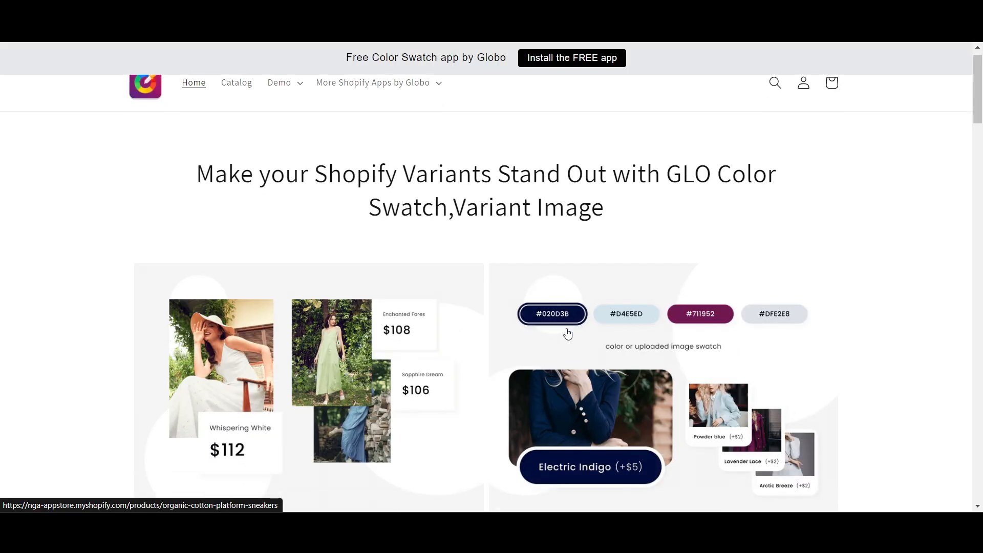
scroll(567, 334, "down", 2)
scroll(737, 193, "down", 8)
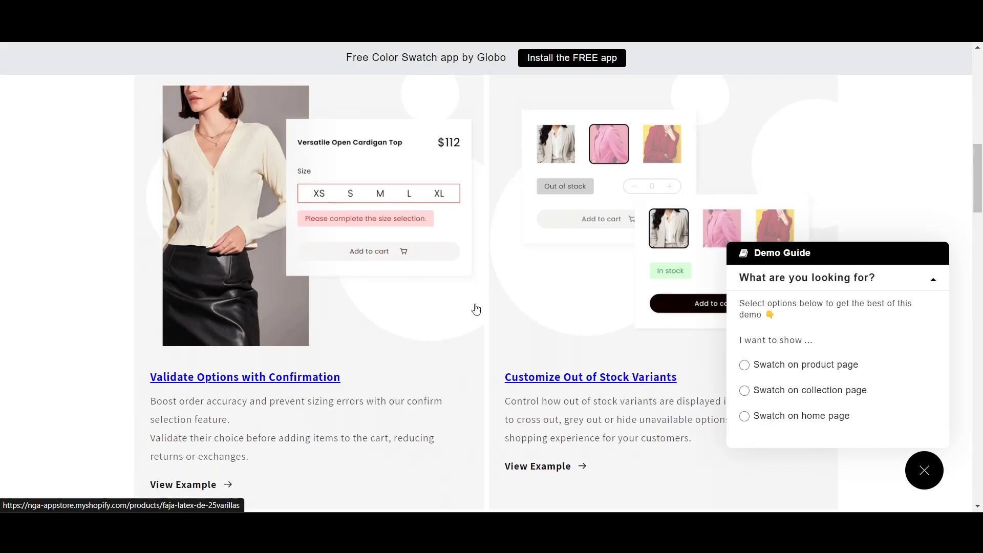
scroll(512, 230, "down", 2)
scroll(686, 226, "down", 4)
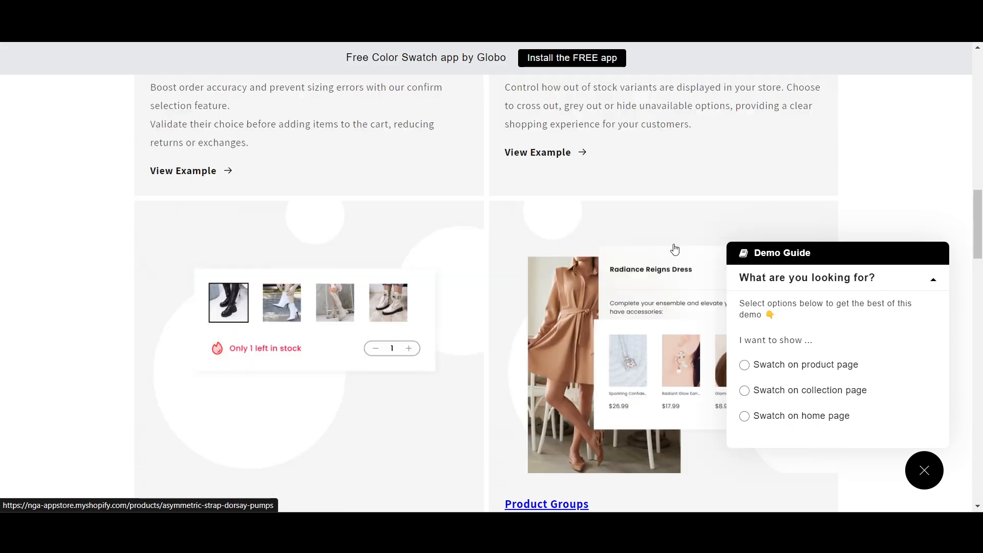
scroll(675, 249, "down", 2)
scroll(671, 252, "down", 3)
scroll(603, 261, "up", 2)
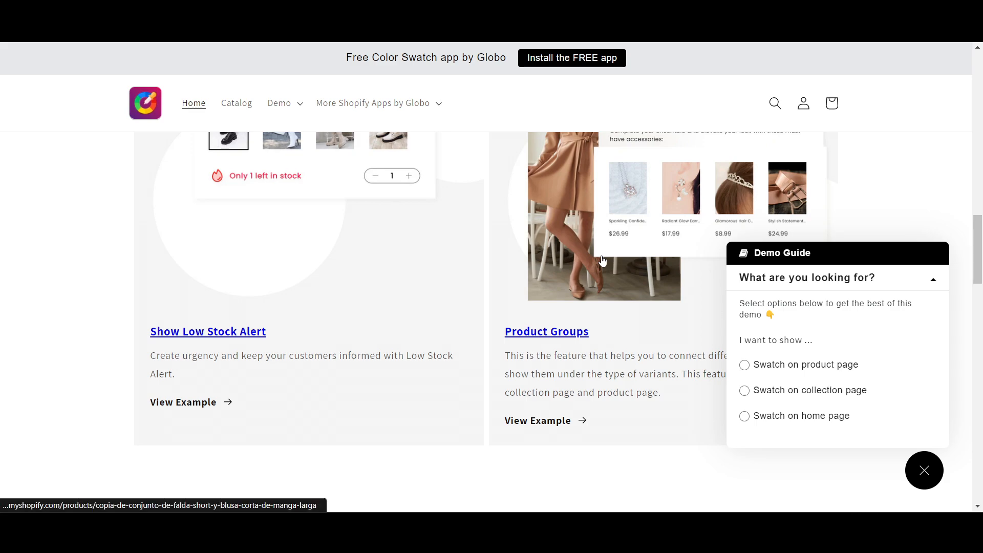
scroll(603, 261, "up", 2)
scroll(507, 277, "up", 4)
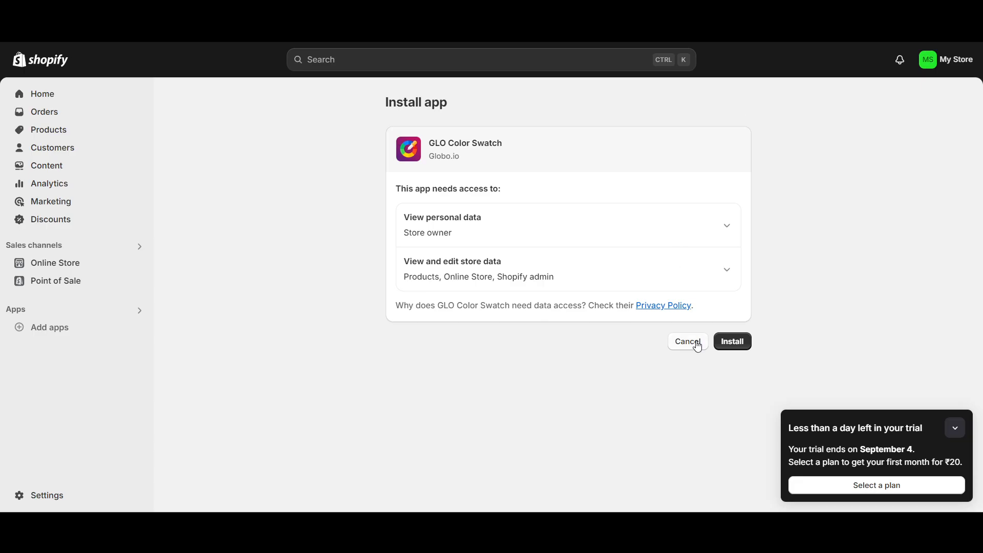
Install GLO Color Swatch on the store and continue with the Free plan.
left_click(729, 348)
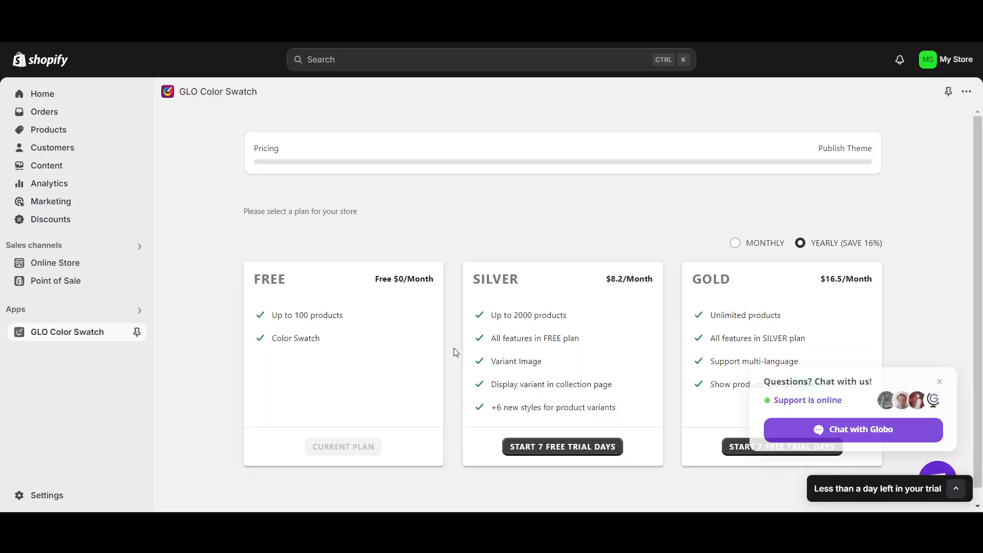
scroll(528, 276, "down", 1)
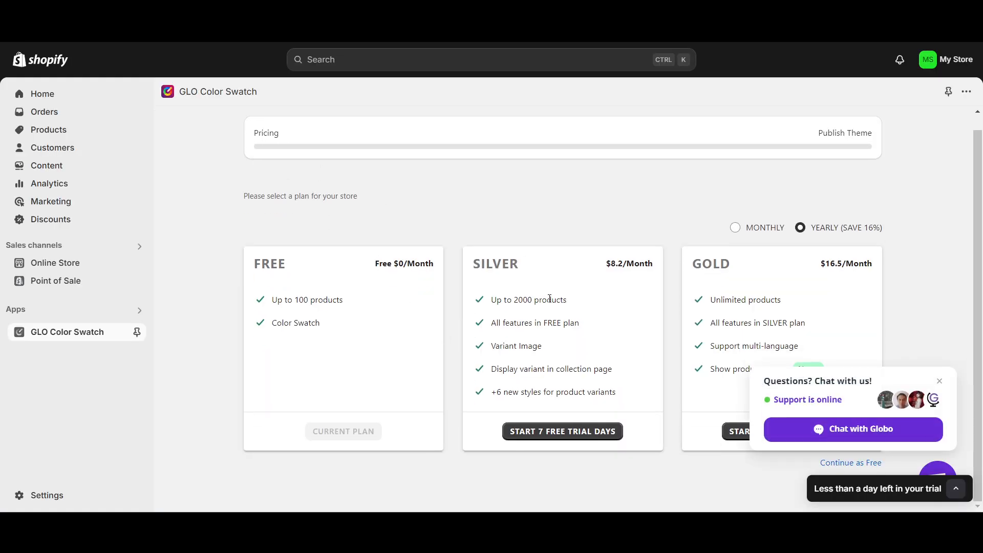
left_click(940, 381)
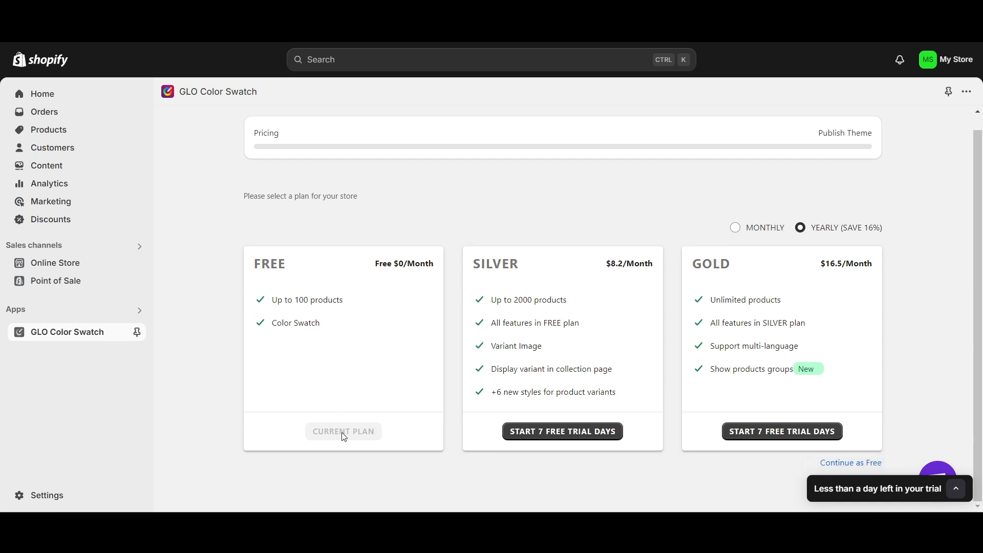
left_click(845, 467)
left_click(551, 453)
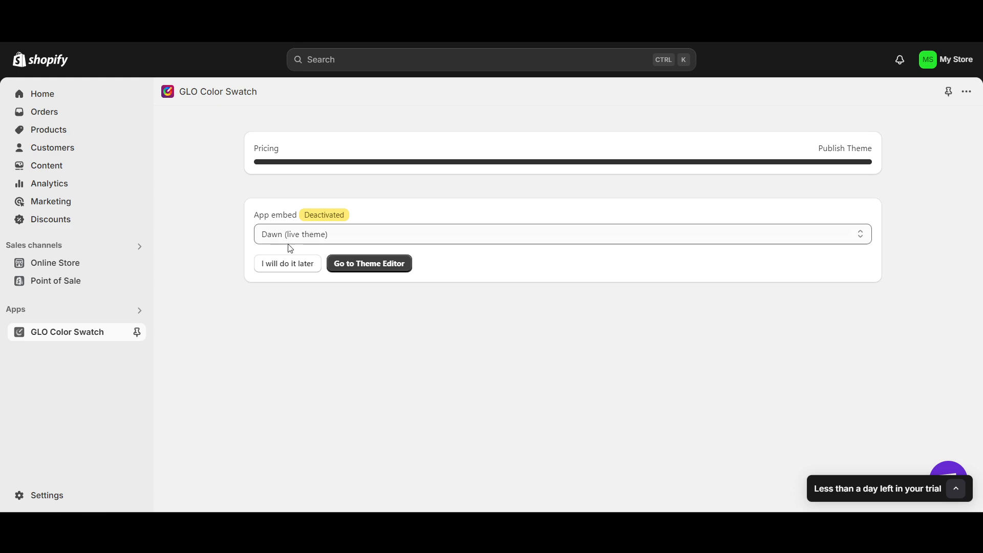
Postpone the app embed activation for the Dawn (live theme) and sync the online store's data with the app.
left_click(326, 238)
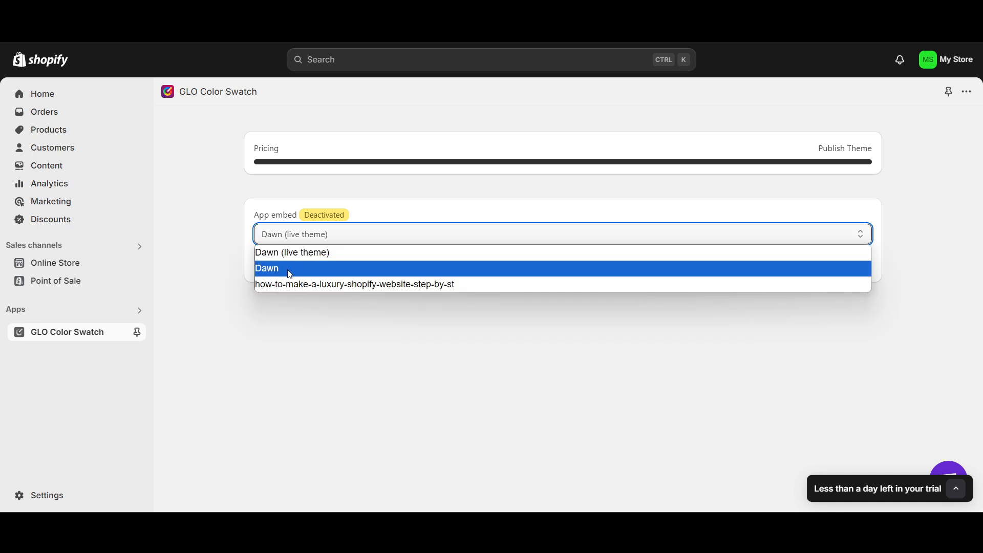
left_click(327, 251)
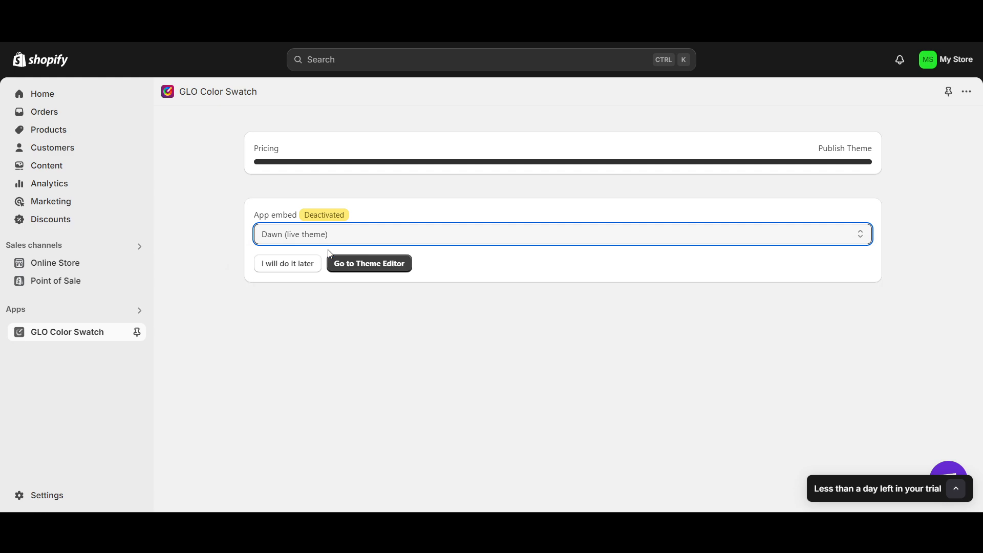
left_click(290, 269)
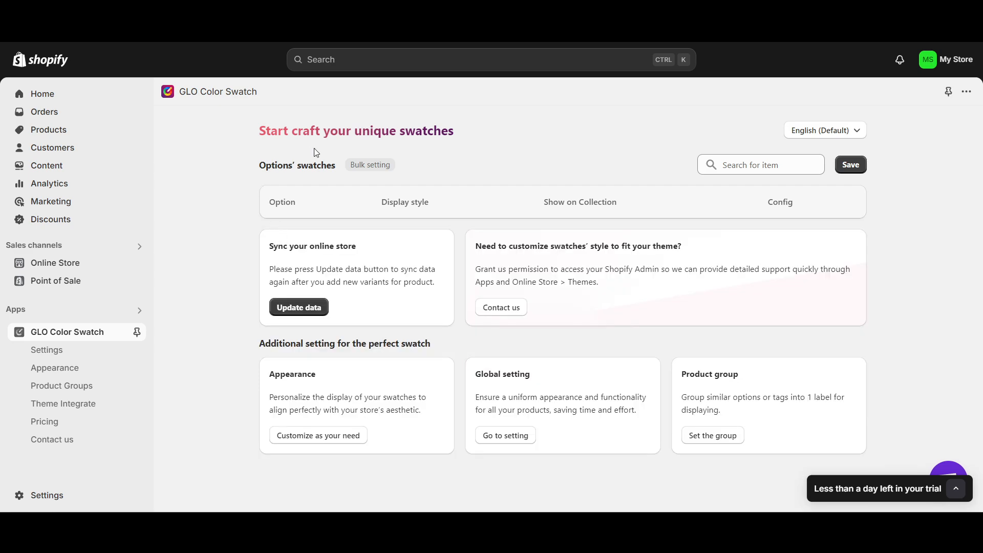
left_click(302, 308)
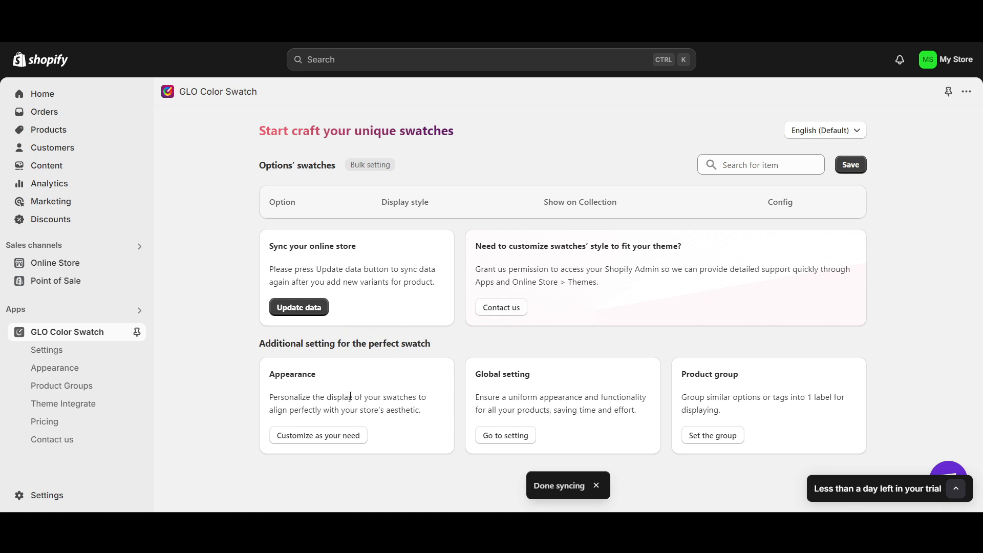
Review the available variant styles in the app's Appearance settings and open the setup of the Swatch style.
left_click(336, 440)
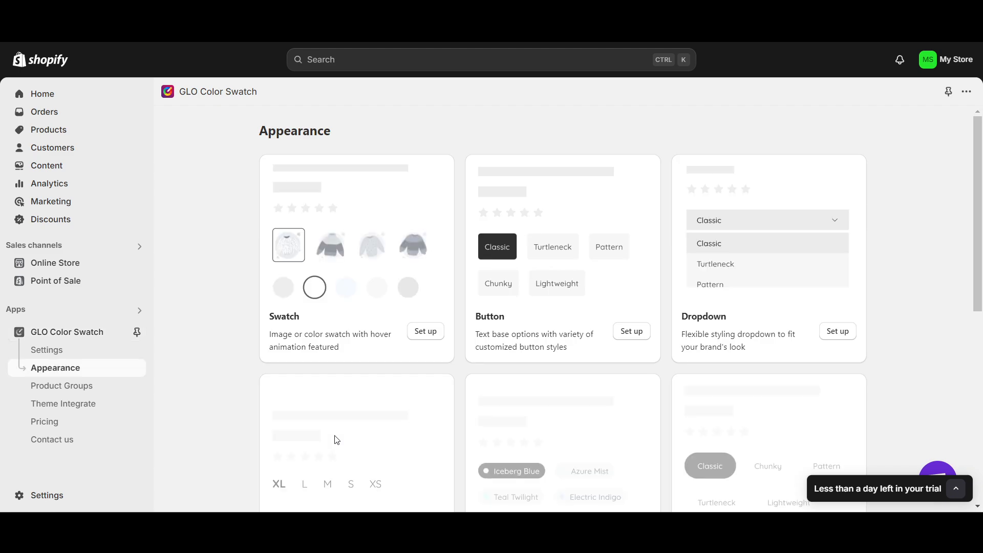
scroll(256, 378, "down", 1)
scroll(329, 281, "up", 1)
scroll(422, 305, "down", 5)
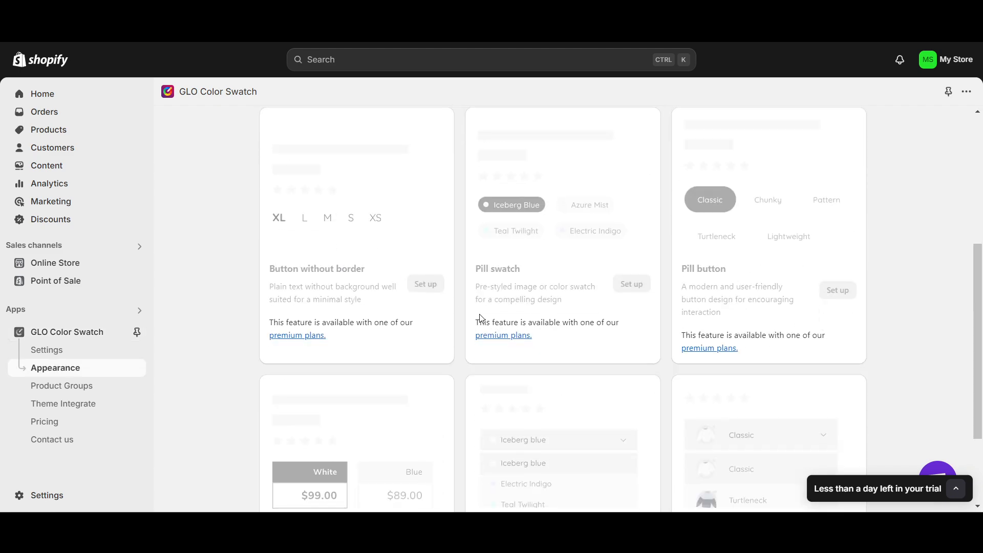
scroll(648, 363, "down", 2)
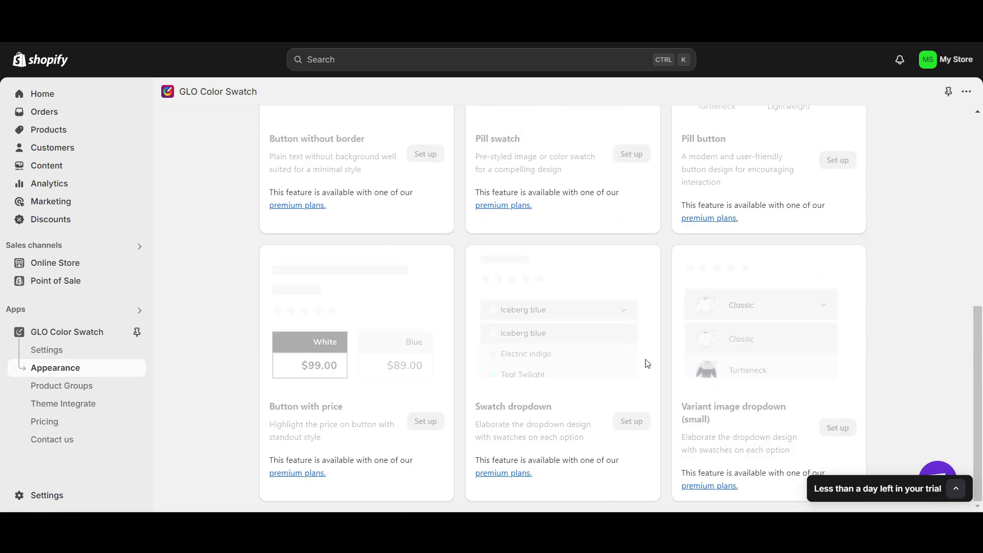
scroll(702, 349, "up", 7)
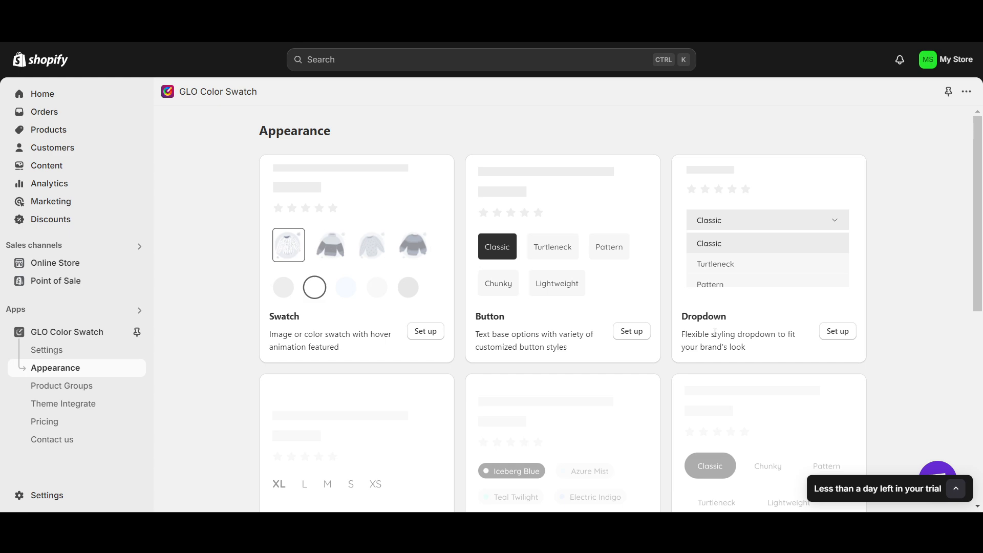
scroll(416, 404, "down", 7)
scroll(419, 389, "up", 7)
left_click(416, 332)
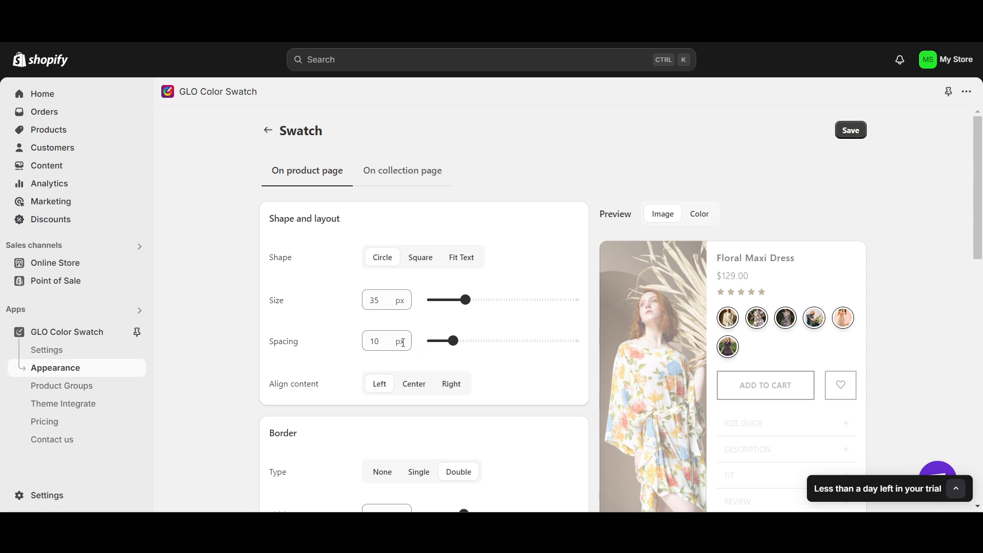
Try the Square and Fit Text swatch shapes for the product page, and return to Circle.
scroll(389, 338, "down", 2)
scroll(399, 282, "up", 1)
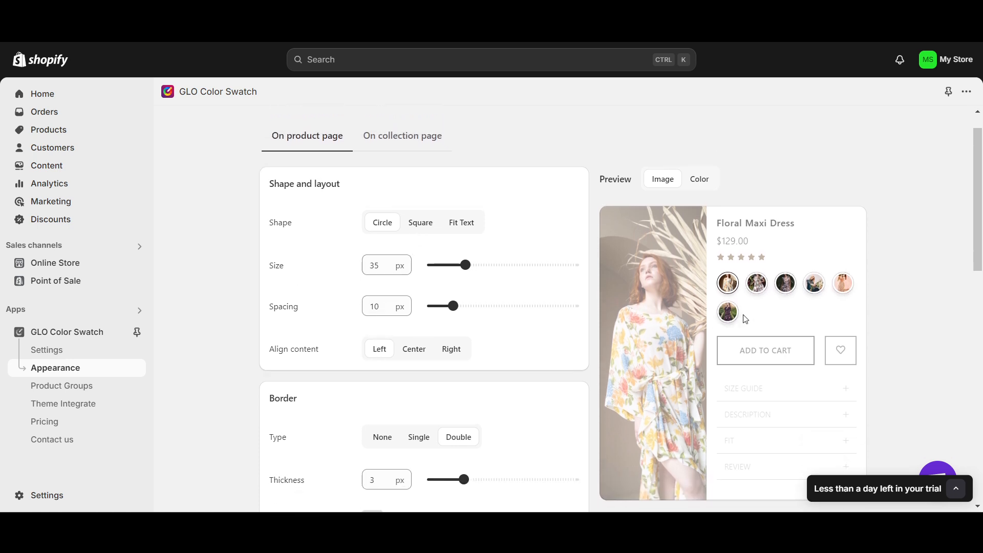
left_click(425, 228)
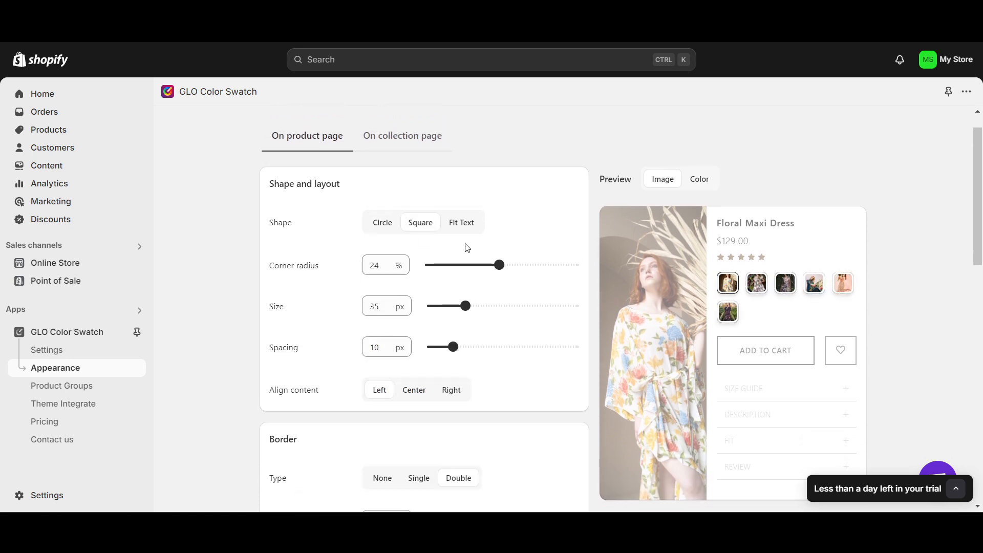
left_click(457, 224)
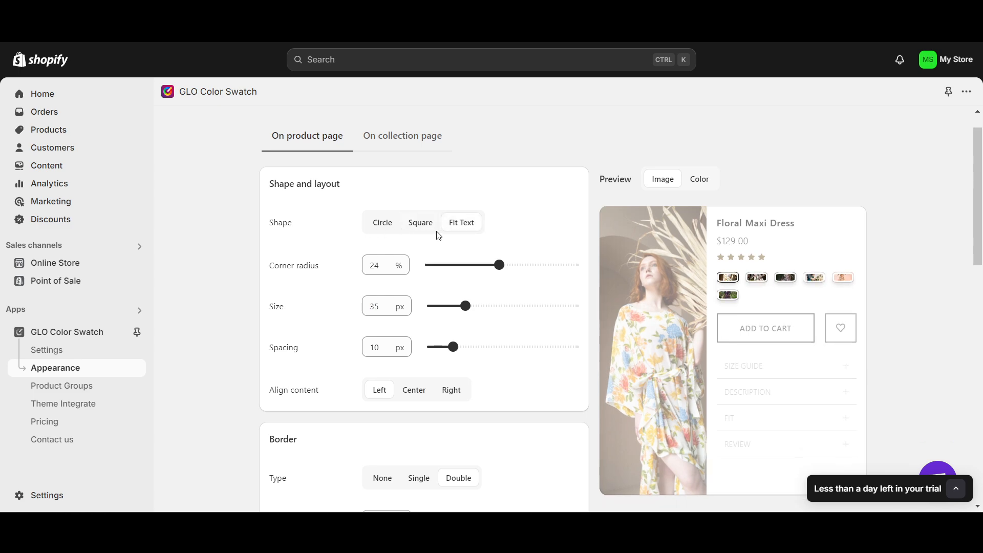
left_click(380, 226)
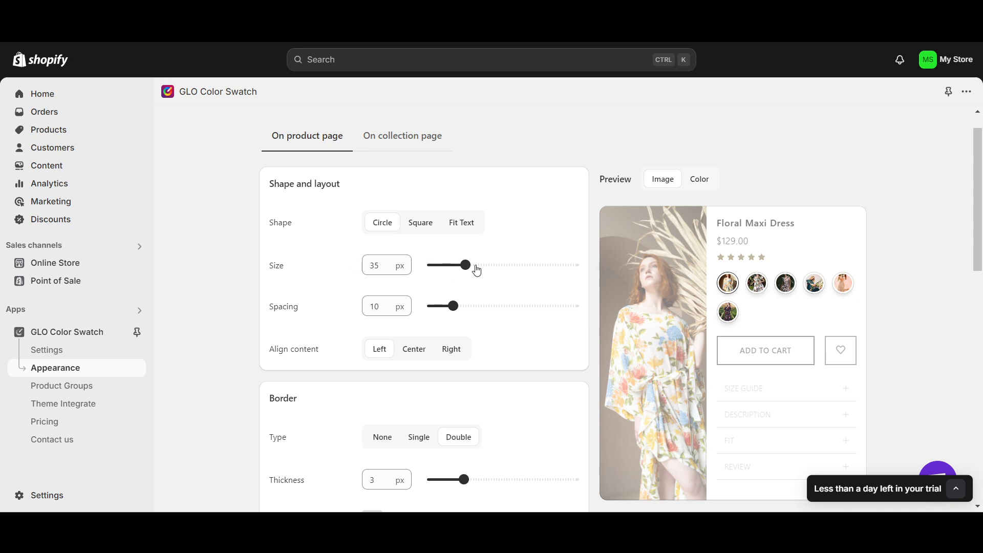
Set the product page swatches to a size of 44 px and a spacing of 12 px, with centered content.
mouse_move(467, 263)
left_mouse_down()
mouse_move(515, 263)
mouse_move(449, 264)
left_mouse_up()
mouse_move(455, 305)
left_mouse_down()
mouse_move(471, 305)
mouse_move(460, 303)
left_mouse_up()
left_click_drag(448, 265, 481, 266)
scroll(419, 337, "down", 2)
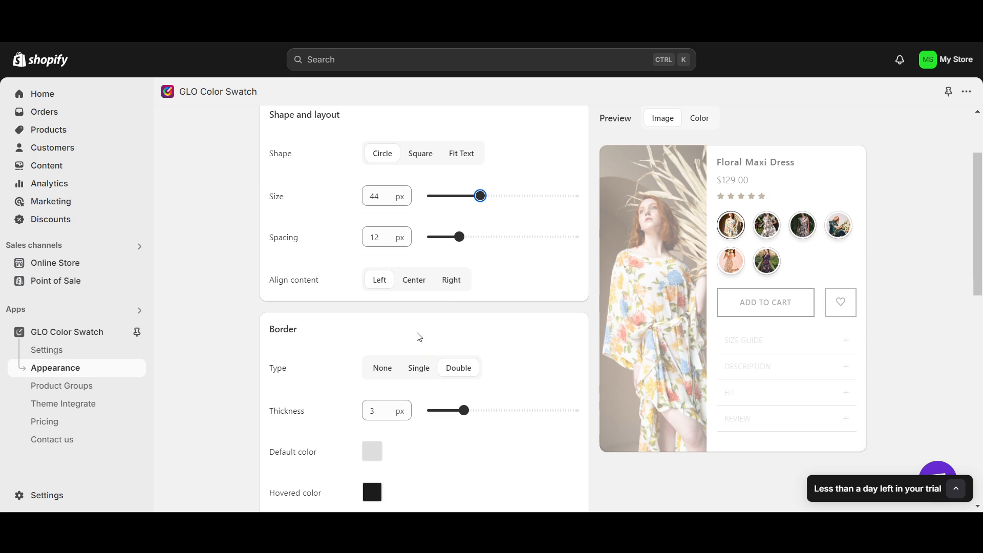
left_click(417, 287)
Try the Single and None border types, return to Double, and set the border thickness to 2 px.
scroll(413, 320, "down", 2)
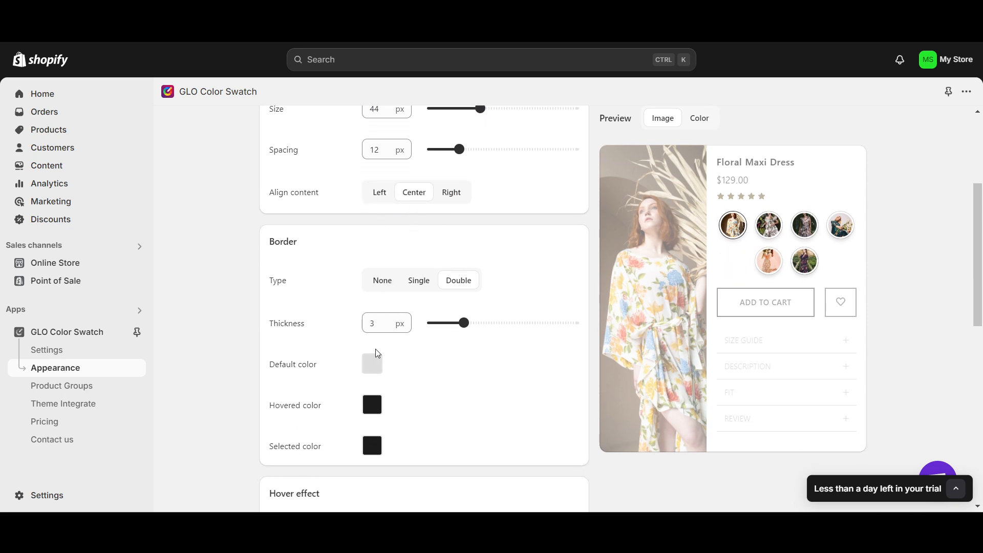
left_click(418, 288)
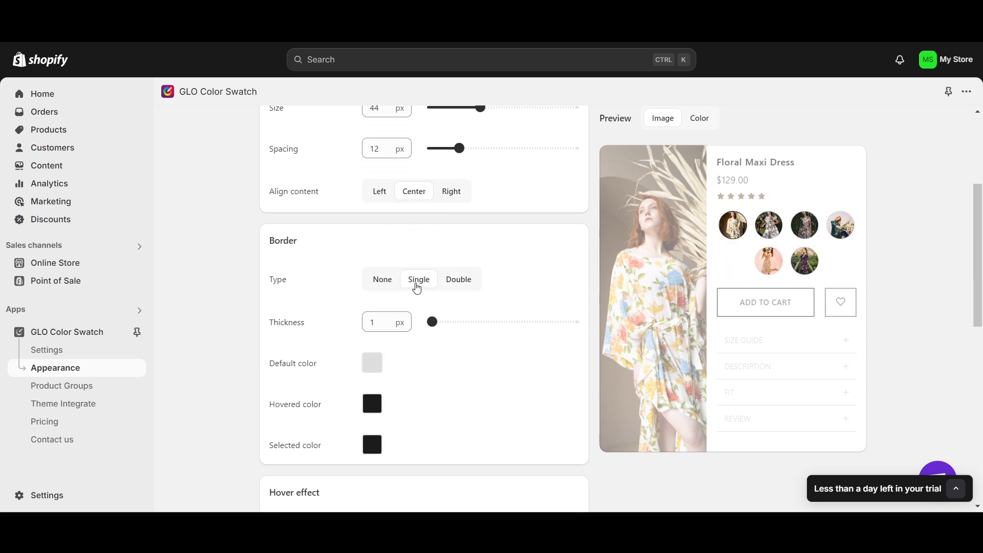
left_click(390, 289)
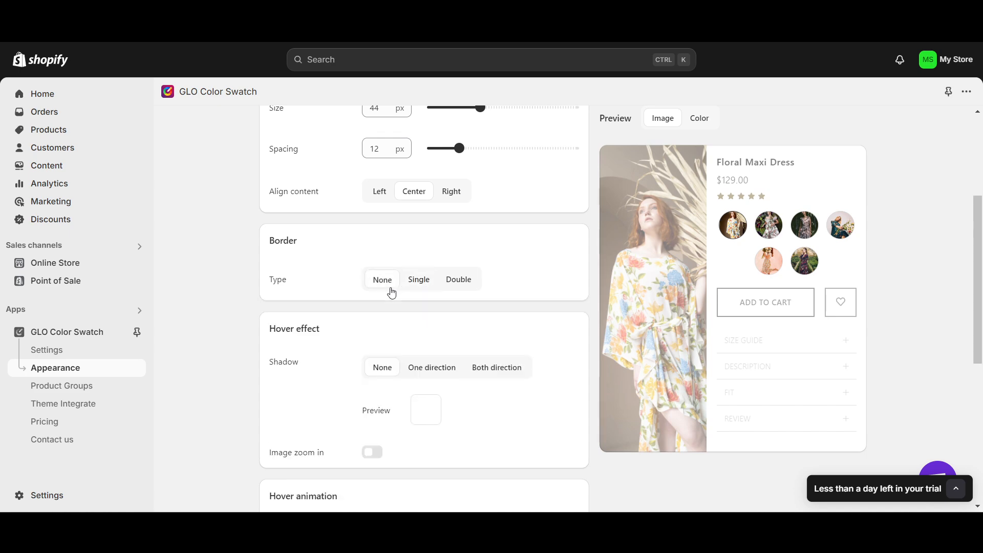
left_click(454, 286)
scroll(448, 294, "down", 1)
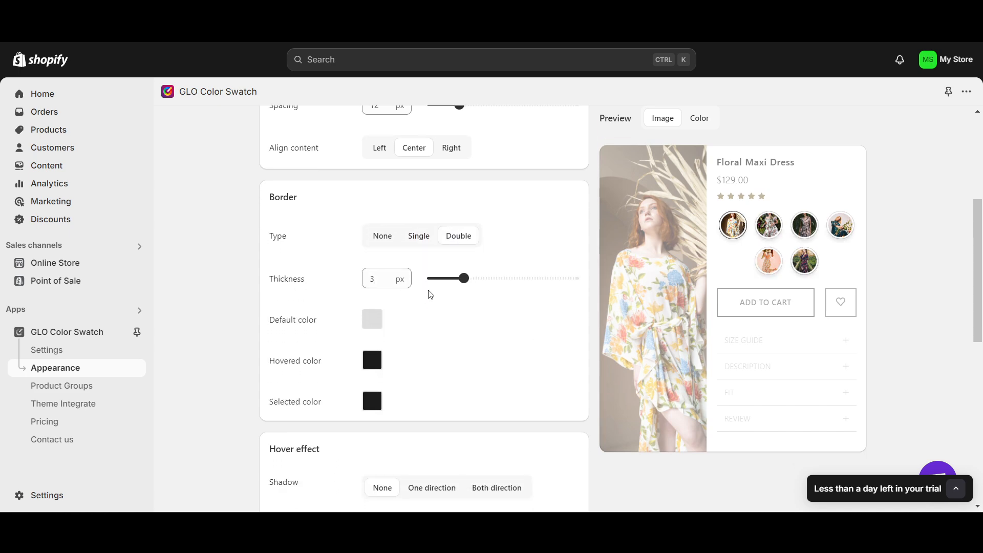
left_click_drag(481, 286, 453, 286)
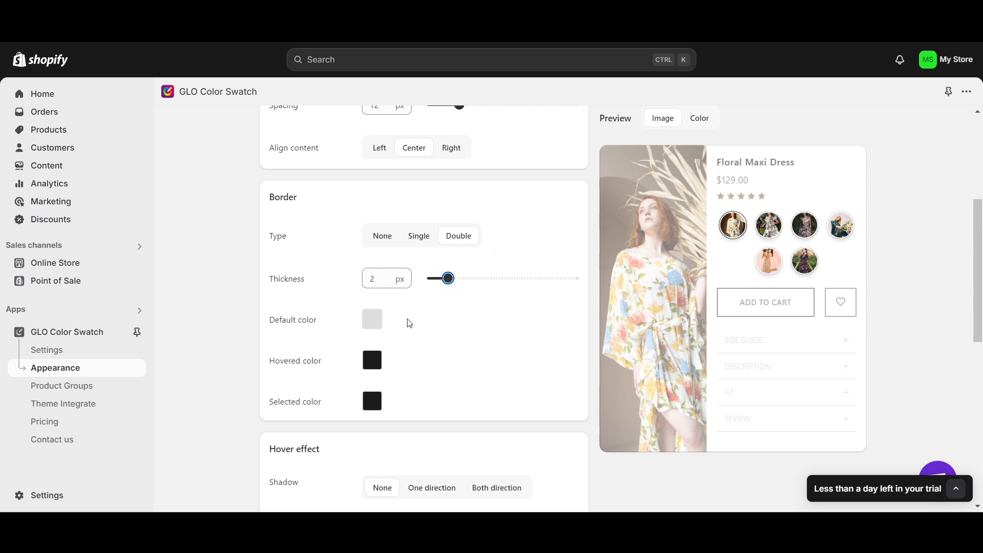
Turn on image zoom-in for the hover effect of the product page swatches.
scroll(372, 264, "down", 5)
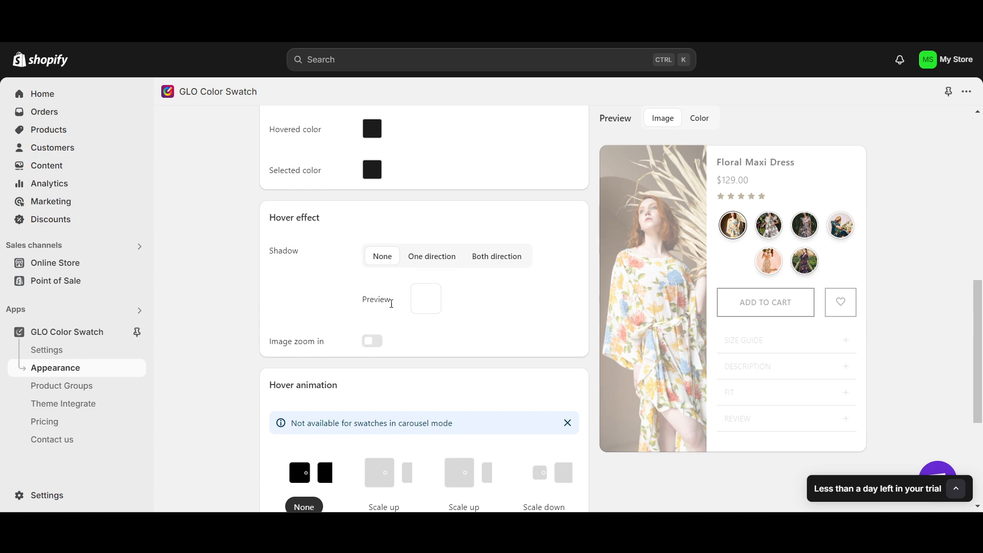
left_click(370, 346)
scroll(359, 335, "down", 3)
scroll(343, 307, "up", 2)
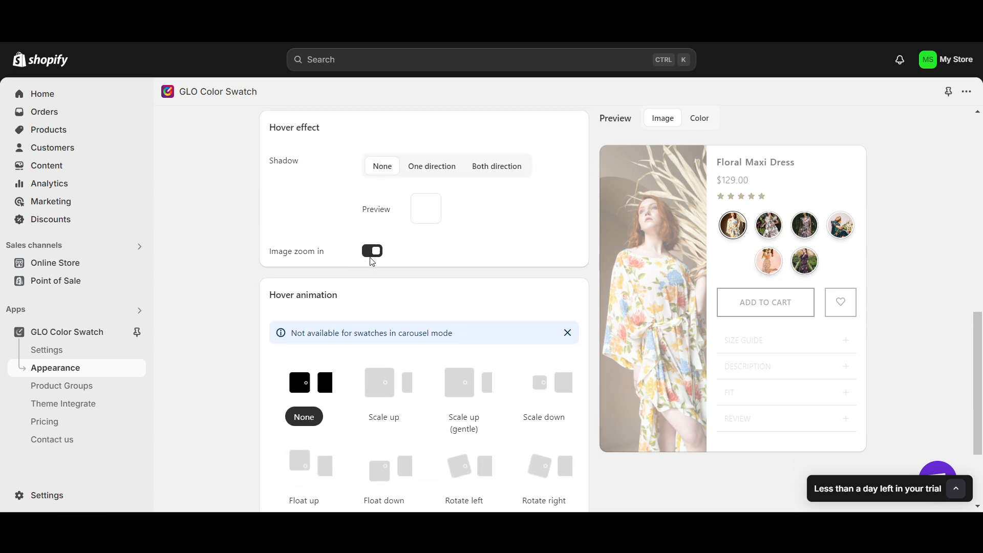
left_click(373, 254)
left_click(372, 251)
scroll(512, 349, "down", 1)
scroll(509, 352, "up", 1)
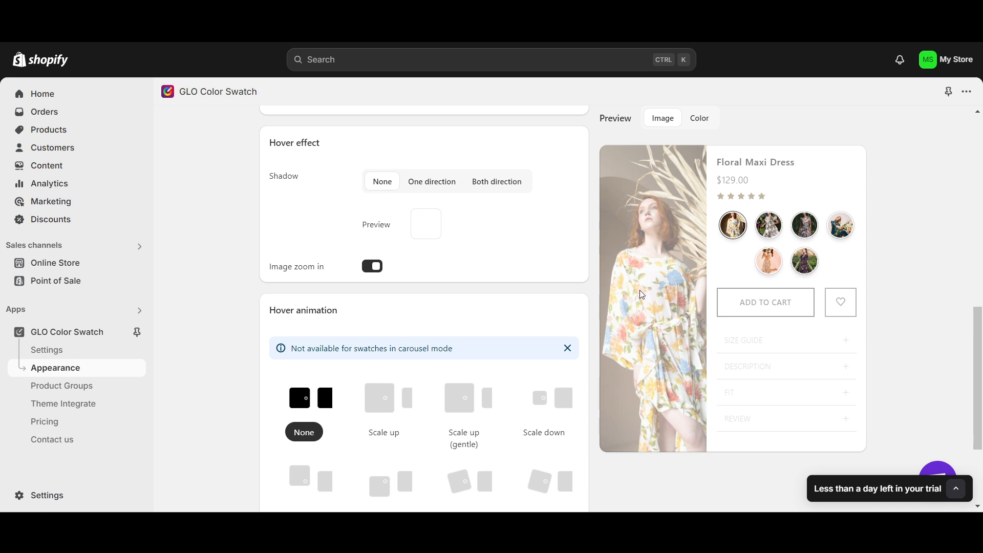
Set the hover animation of the product page swatches to Scale up.
scroll(546, 343, "down", 2)
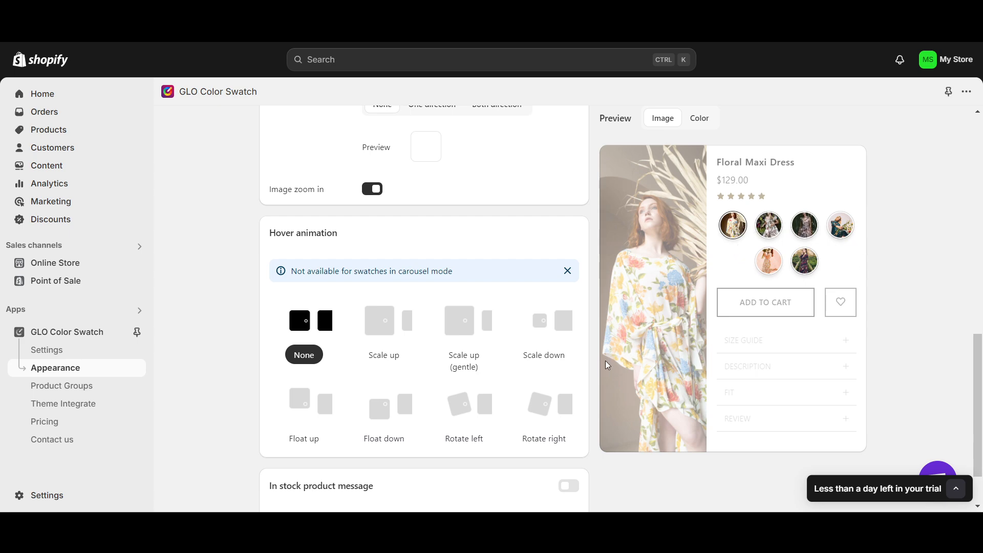
scroll(451, 348, "down", 1)
left_click(382, 304)
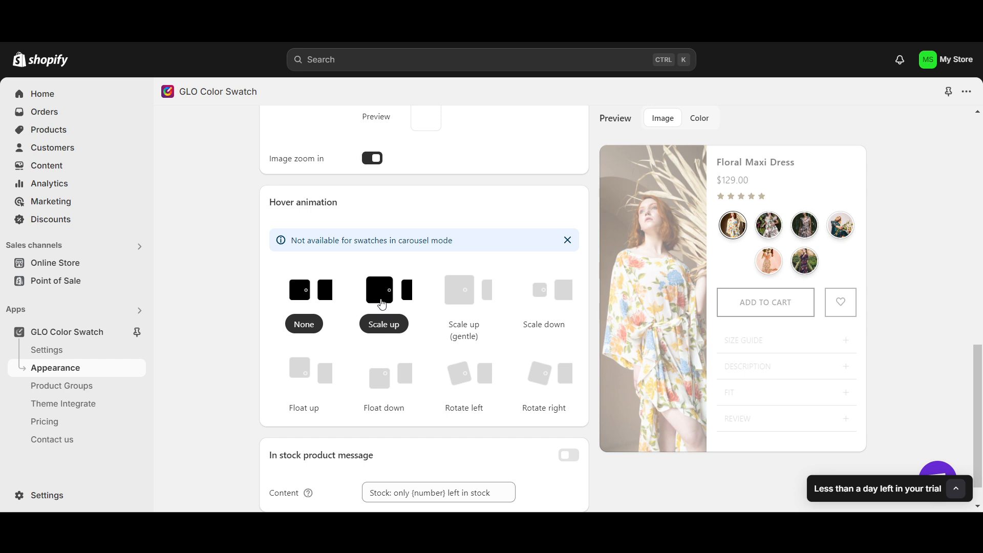
left_click(384, 326)
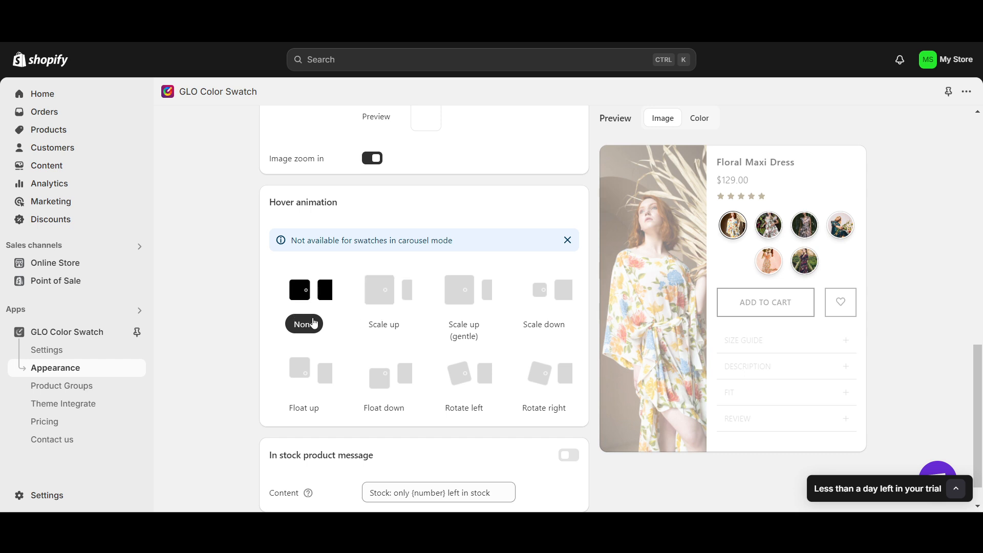
left_click(389, 306)
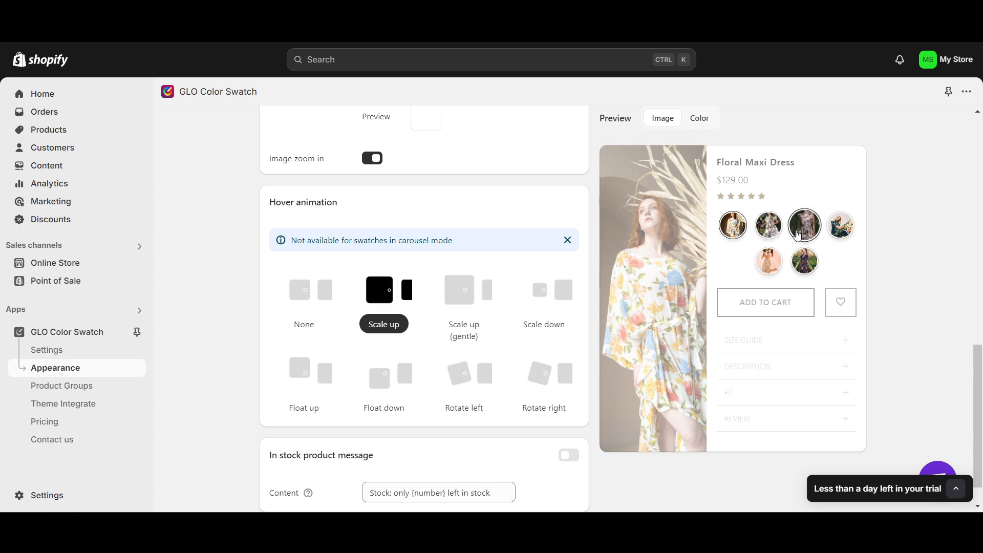
Try the Float down, Rotate left and Scale up (gentle) hover animations, and return to Scale up.
scroll(451, 402, "down", 1)
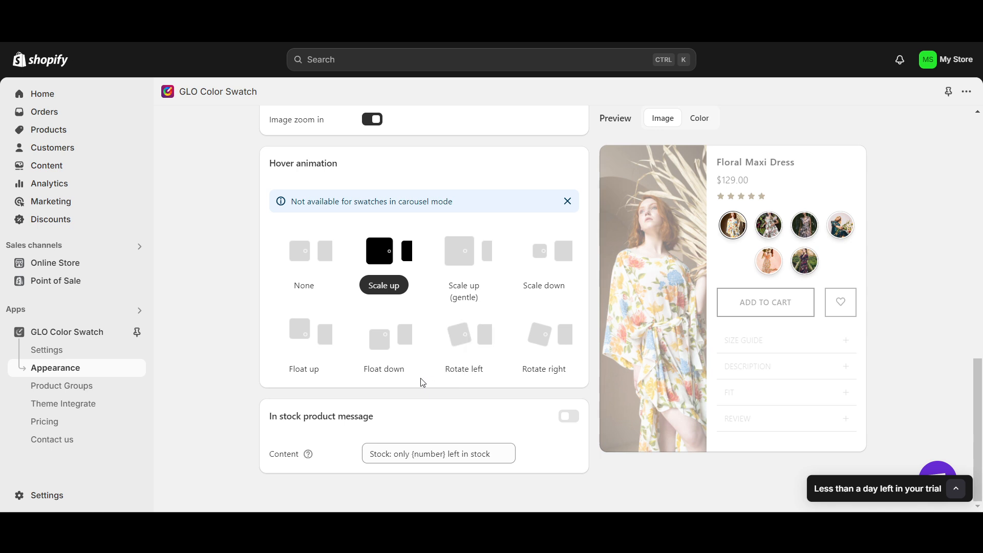
left_click(405, 369)
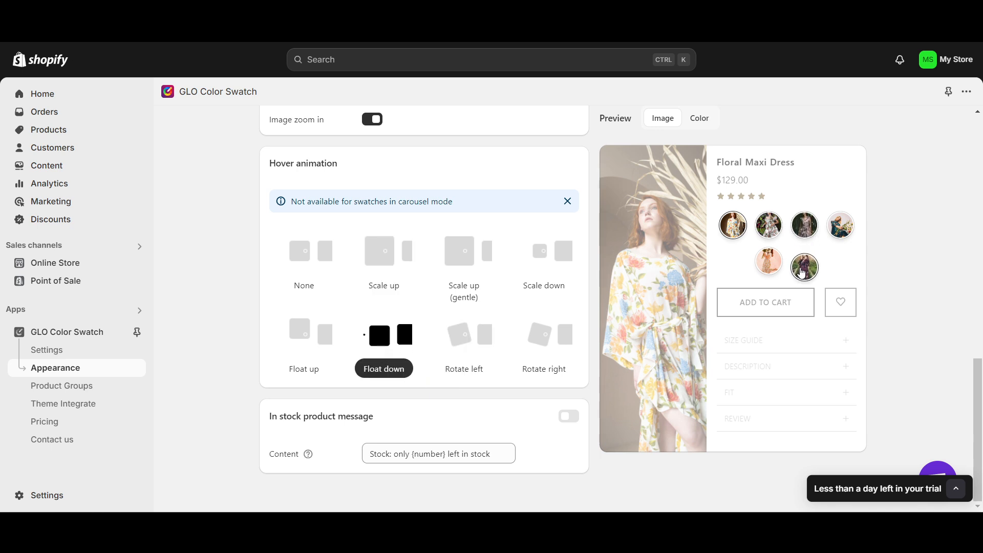
left_click(476, 348)
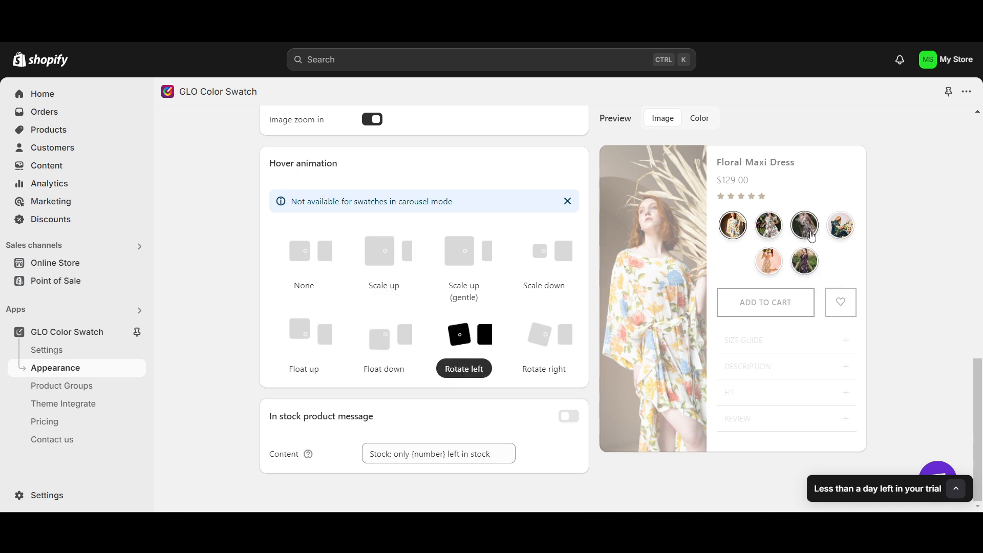
left_click(476, 259)
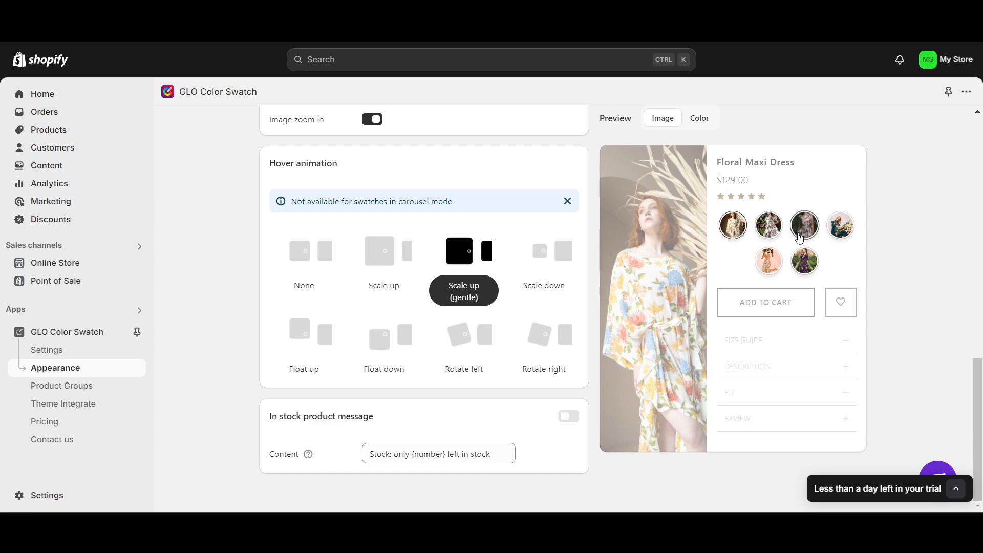
left_click(387, 252)
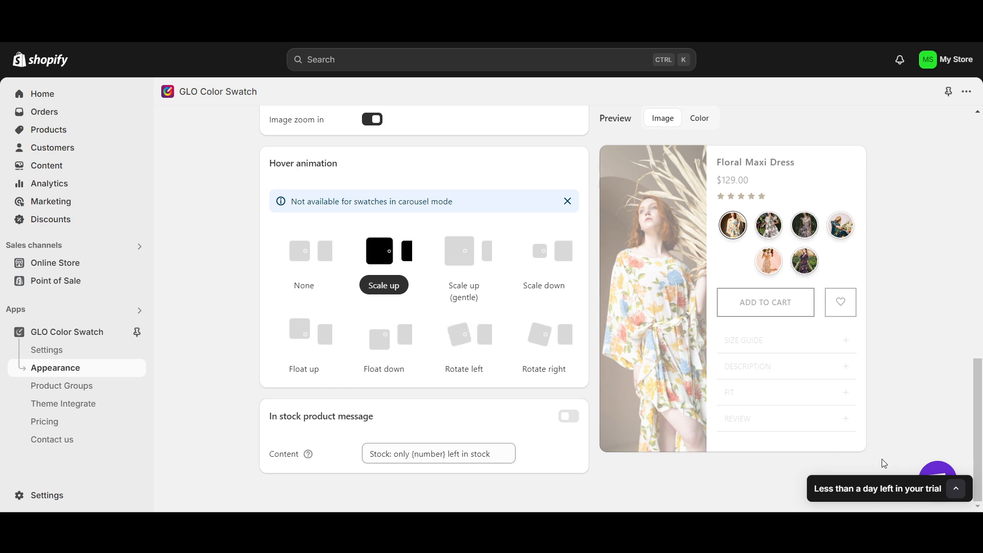
Save the product page swatch settings and switch the preview from images to colors.
scroll(885, 463, "up", 12)
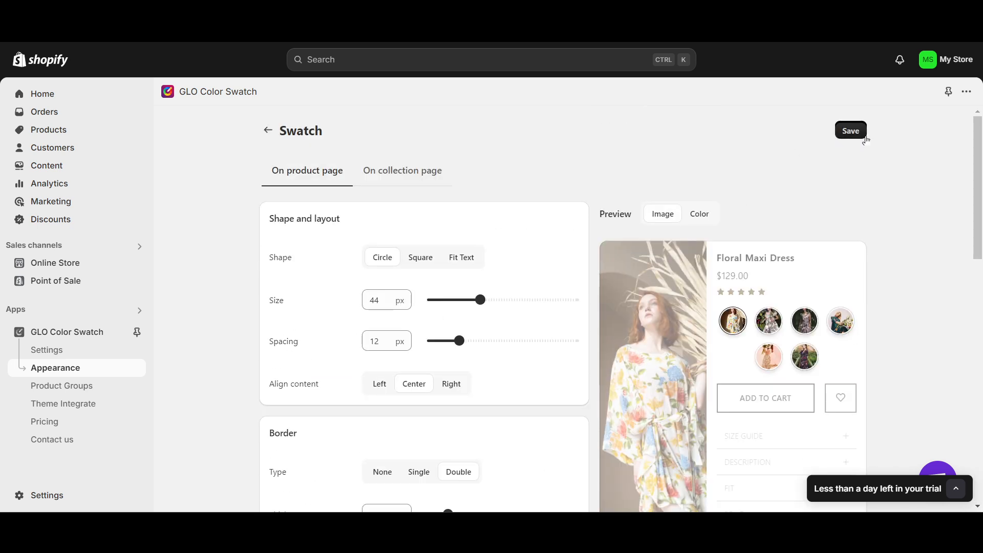
left_click(862, 134)
left_click(699, 214)
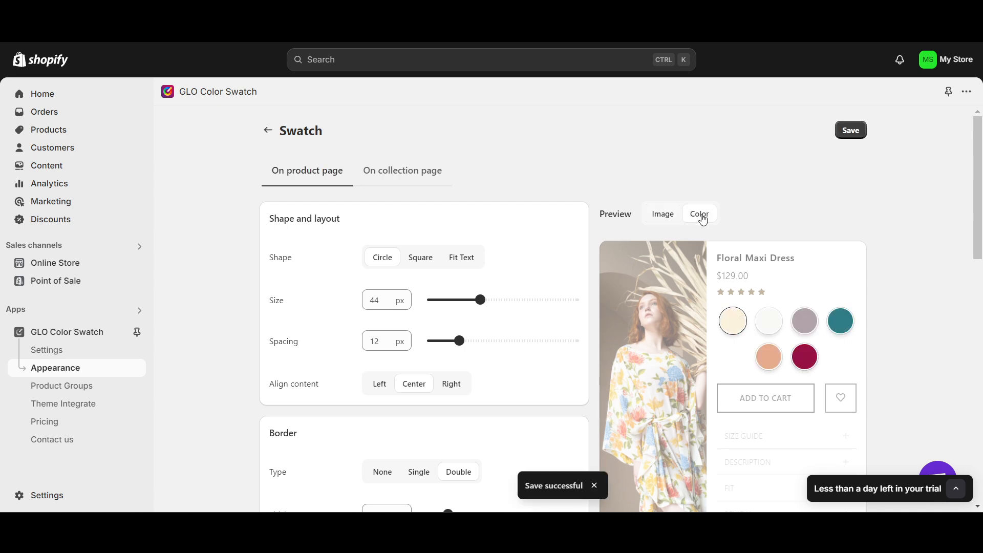
scroll(700, 218, "down", 2)
scroll(671, 246, "up", 2)
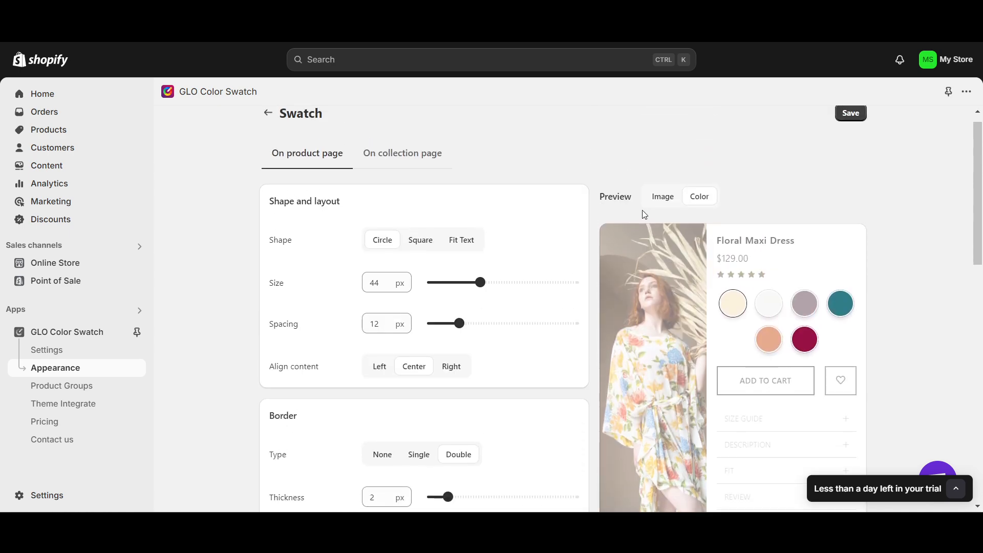
left_click(662, 199)
left_click(691, 198)
Check the border and hover settings alongside the color preview, and save the product page swatch settings again.
scroll(768, 270, "down", 1)
scroll(640, 333, "down", 2)
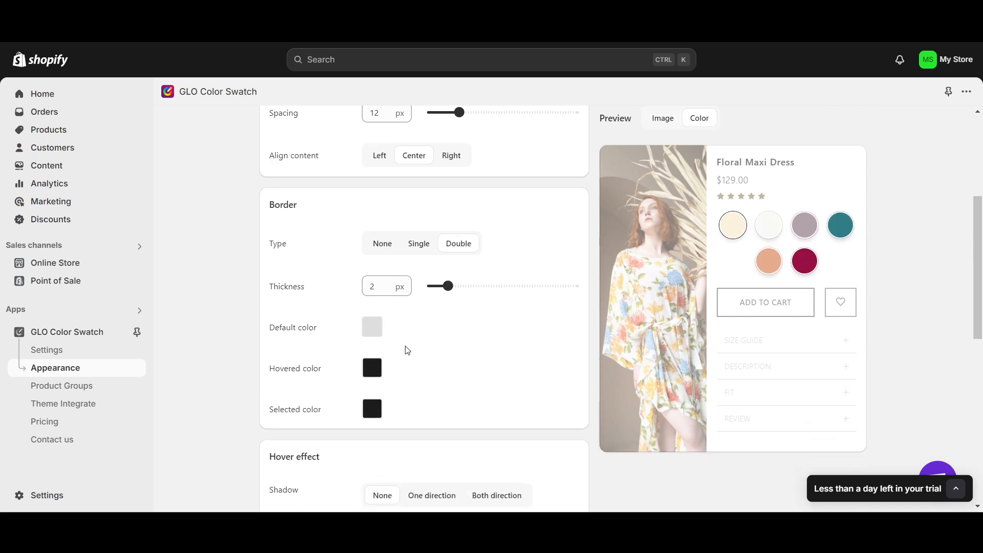
scroll(384, 370, "down", 2)
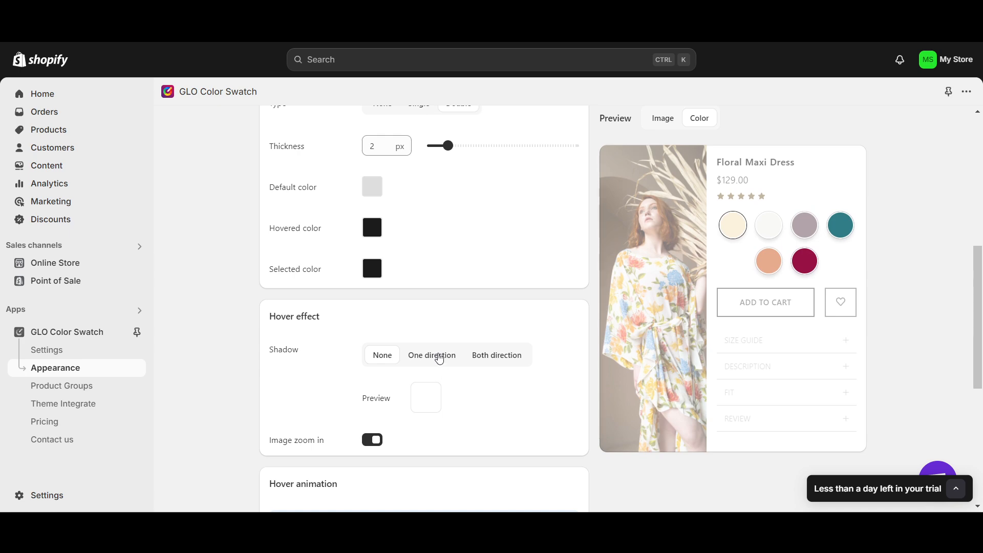
scroll(429, 398, "up", 7)
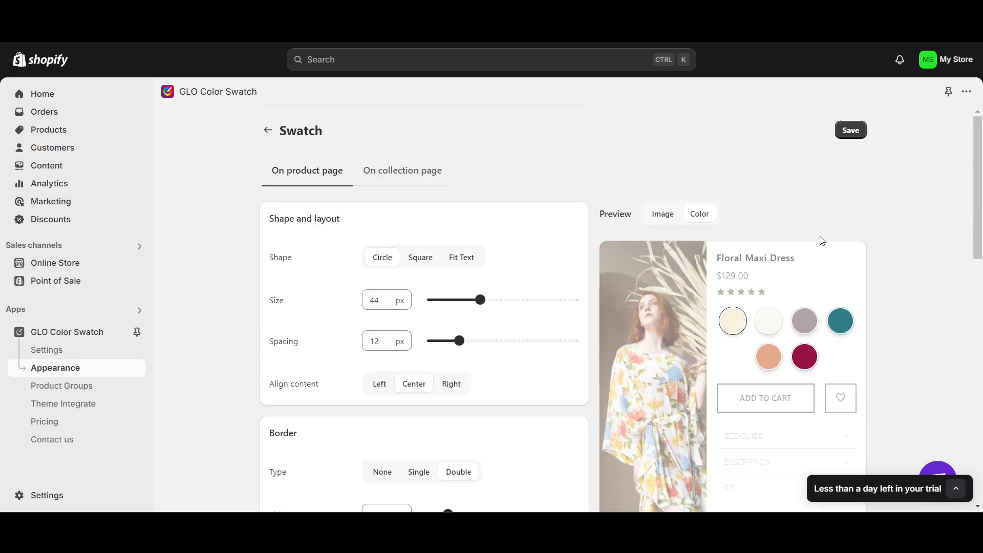
left_click(850, 131)
Look through the collection page settings of the Swatch style, from layout and border to hover animation.
left_click(404, 175)
scroll(565, 355, "down", 10)
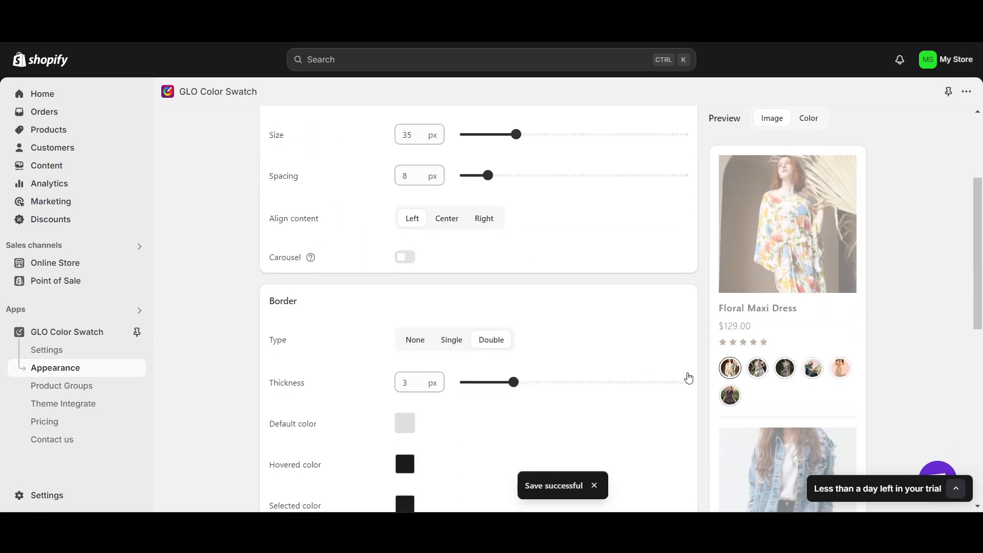
scroll(804, 366, "down", 1)
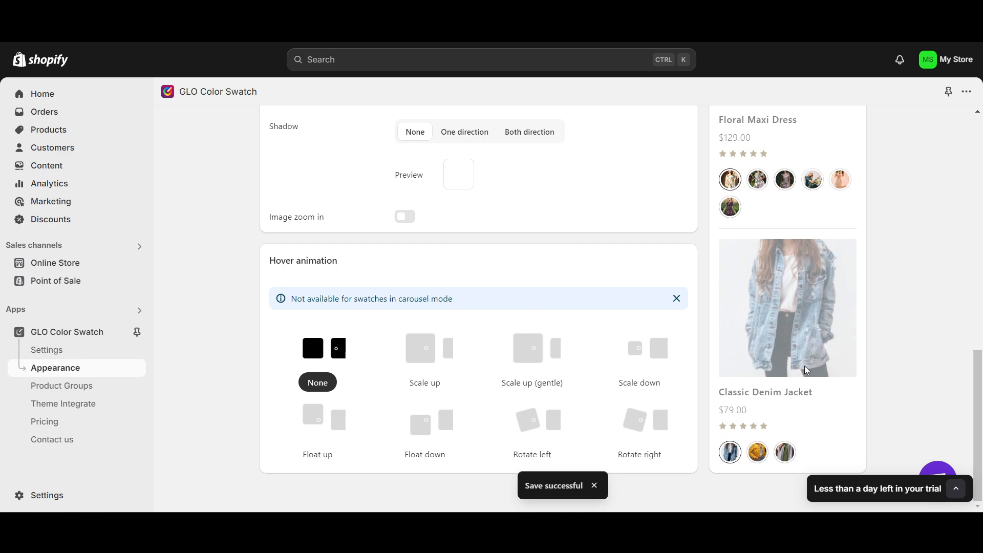
scroll(597, 386, "up", 12)
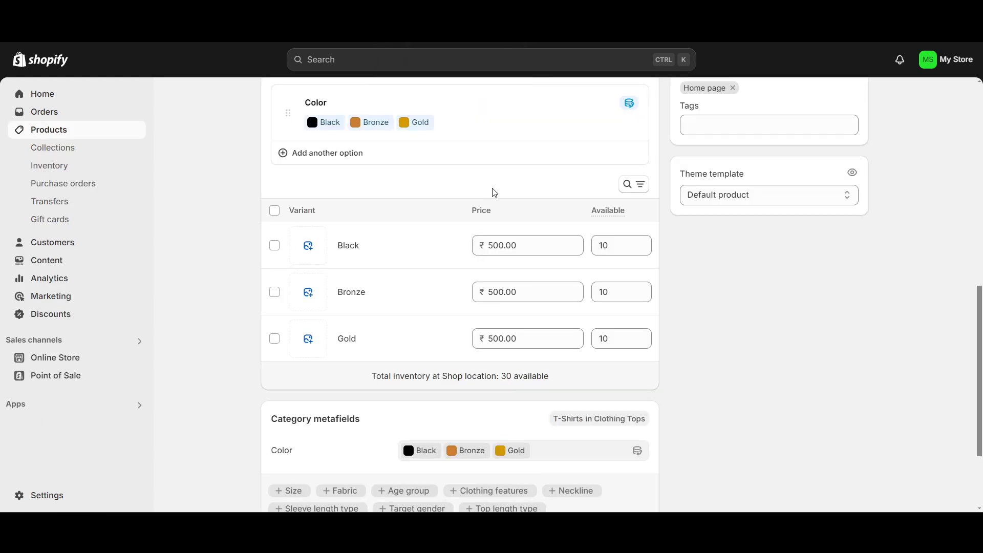
Review the product's Color option and its Black, Bronze and Gold variants in the Shopify admin.
scroll(257, 167, "up", 10)
scroll(358, 261, "down", 5)
scroll(274, 296, "down", 2)
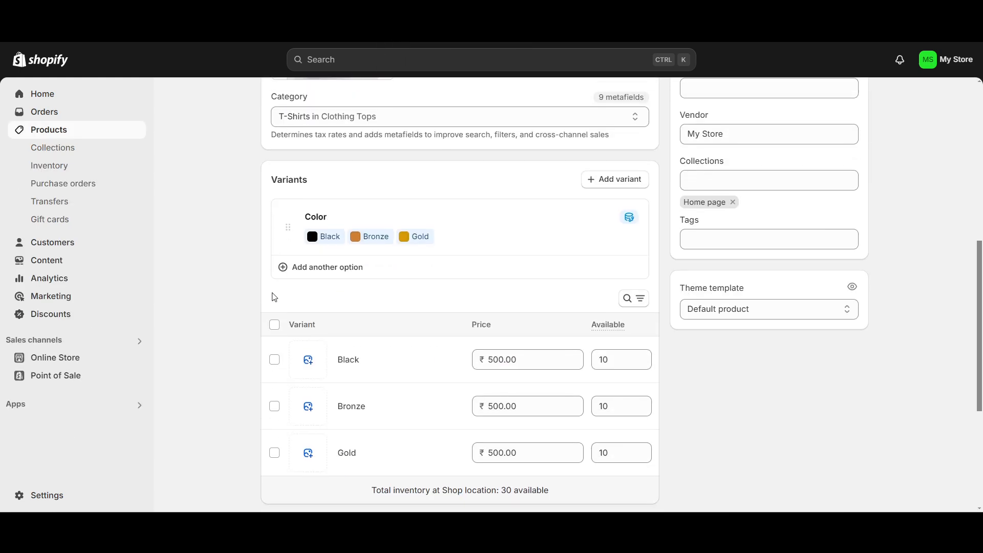
scroll(315, 316, "down", 2)
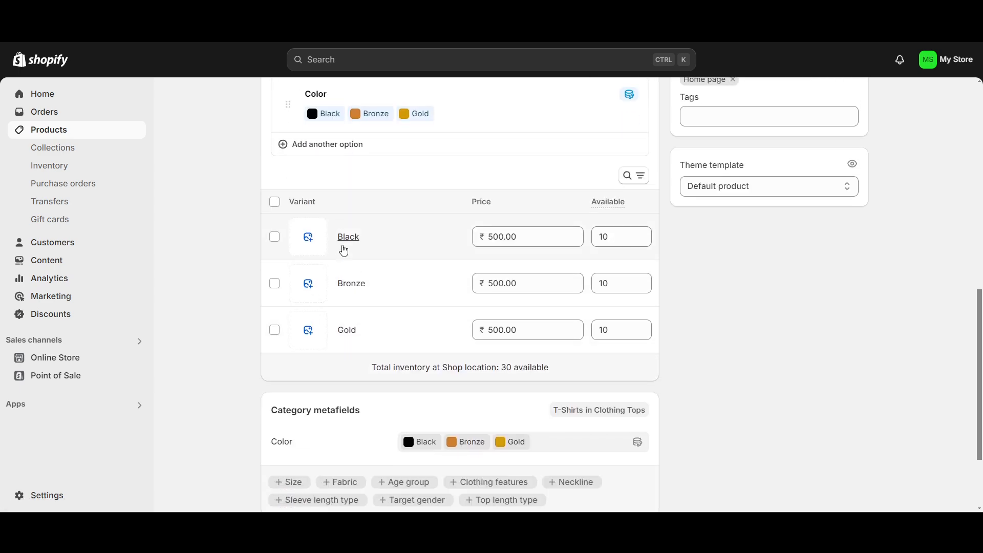
scroll(344, 237, "up", 1)
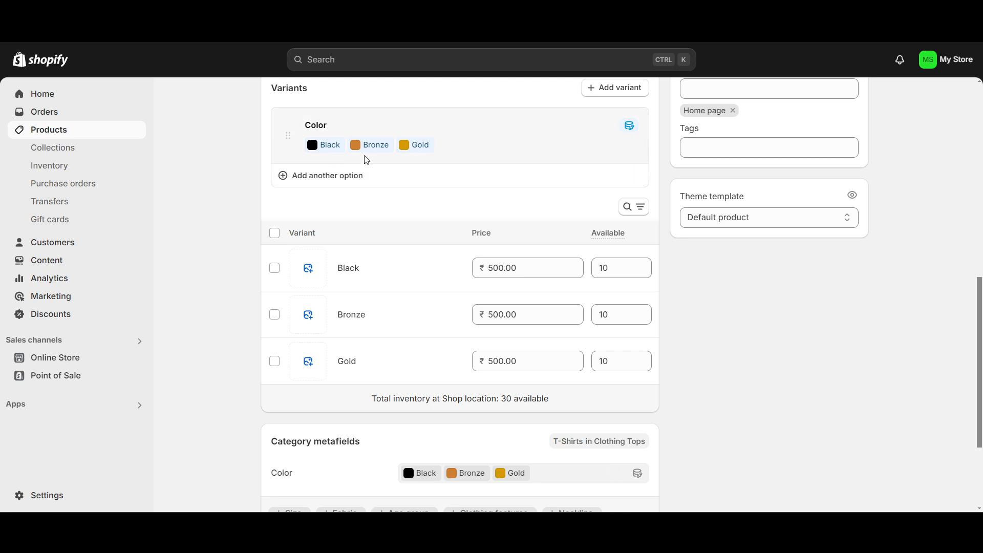
scroll(402, 155, "up", 2)
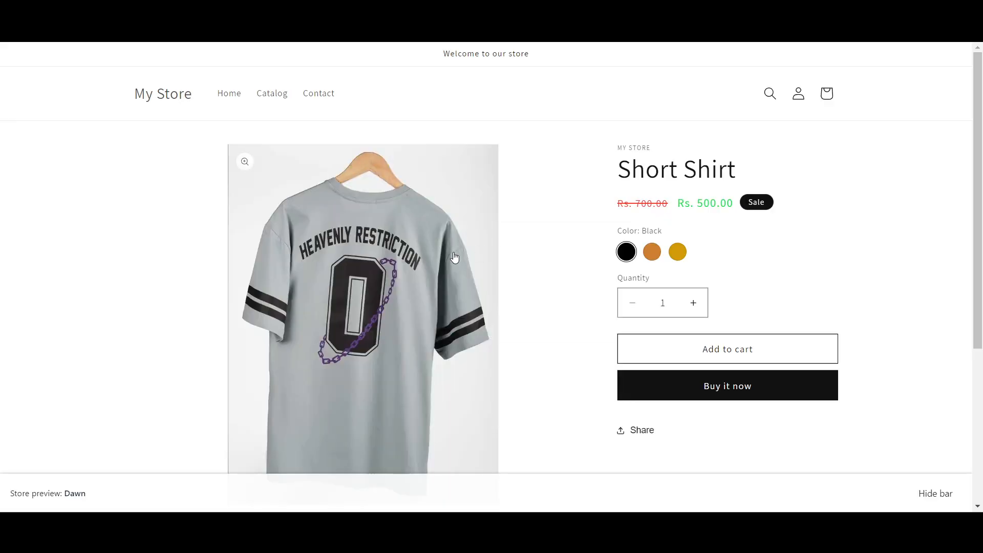
View the Short Shirt product in the storefront preview and test its Bronze and Gold color swatches.
scroll(584, 281, "down", 1)
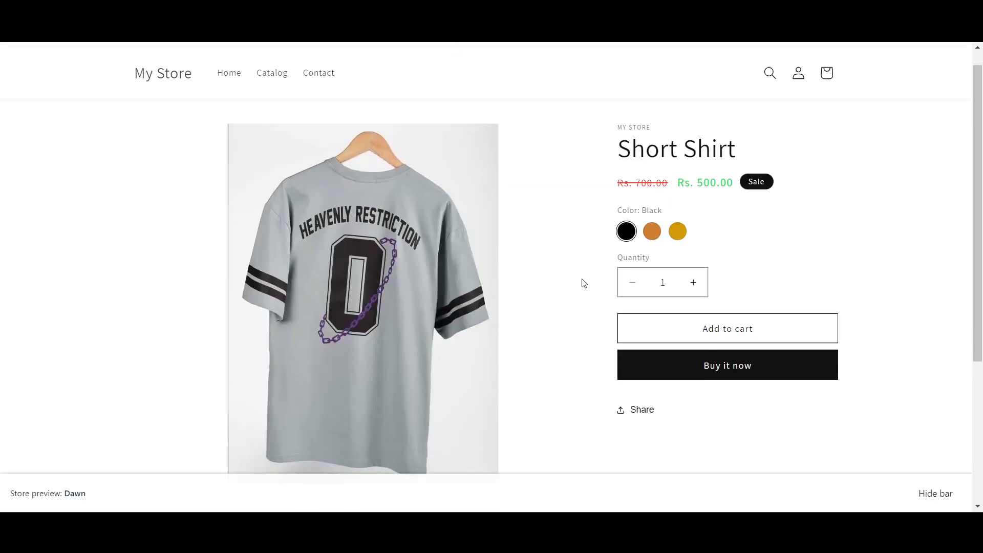
scroll(615, 266, "up", 1)
left_click(652, 252)
left_click(678, 251)
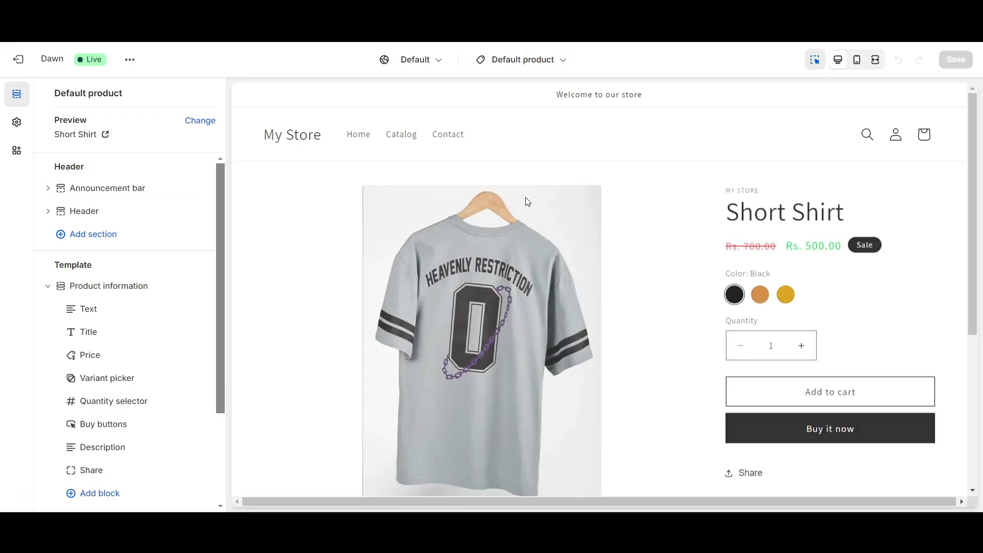
scroll(492, 200, "down", 2)
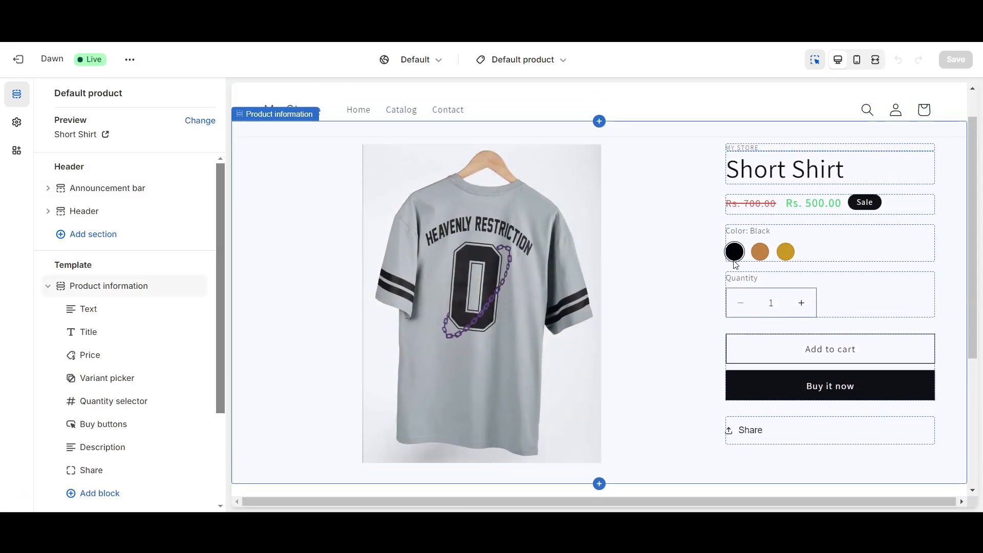
Open the product's variant picker in the theme editor, try the None and Circle swatches, and set the swatch shape to Square.
left_click(735, 263)
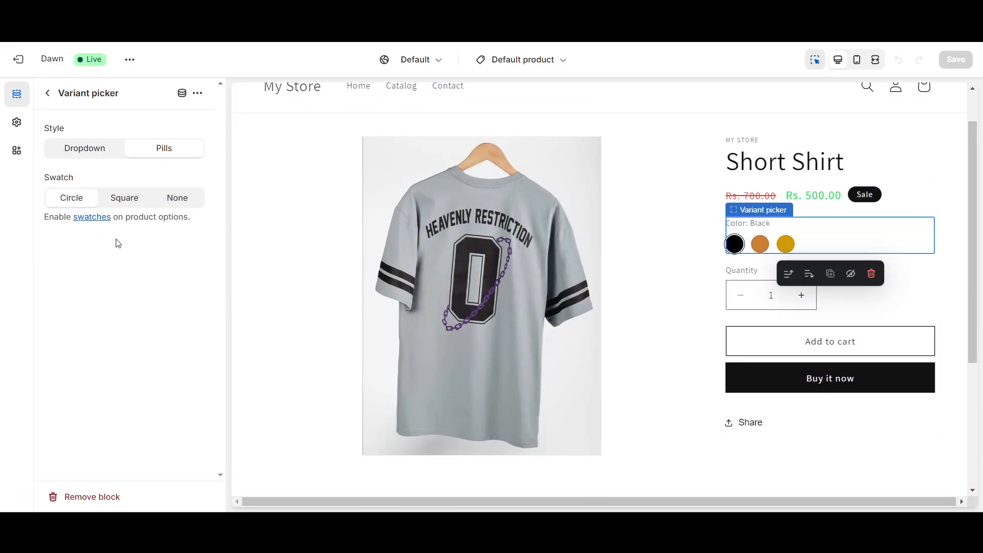
left_click(125, 204)
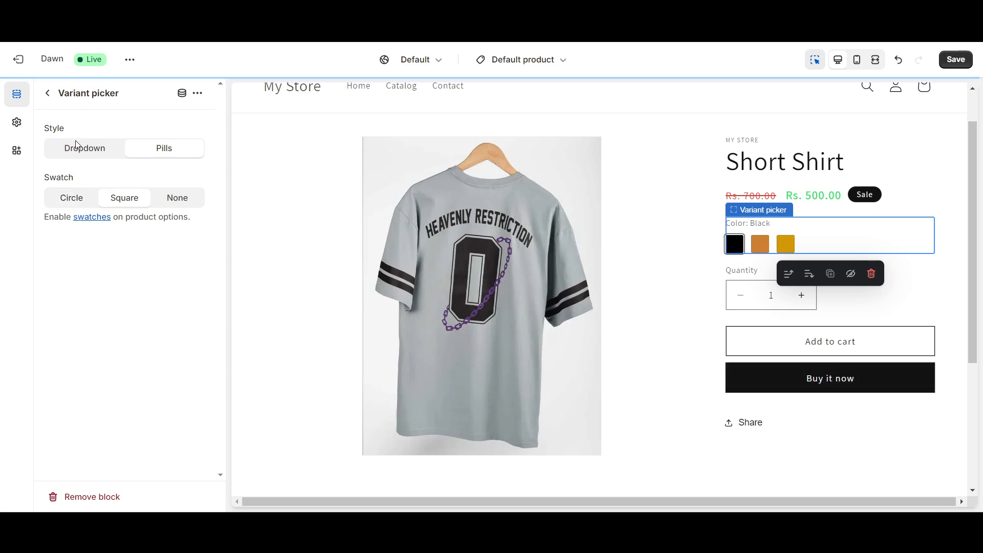
left_click(178, 200)
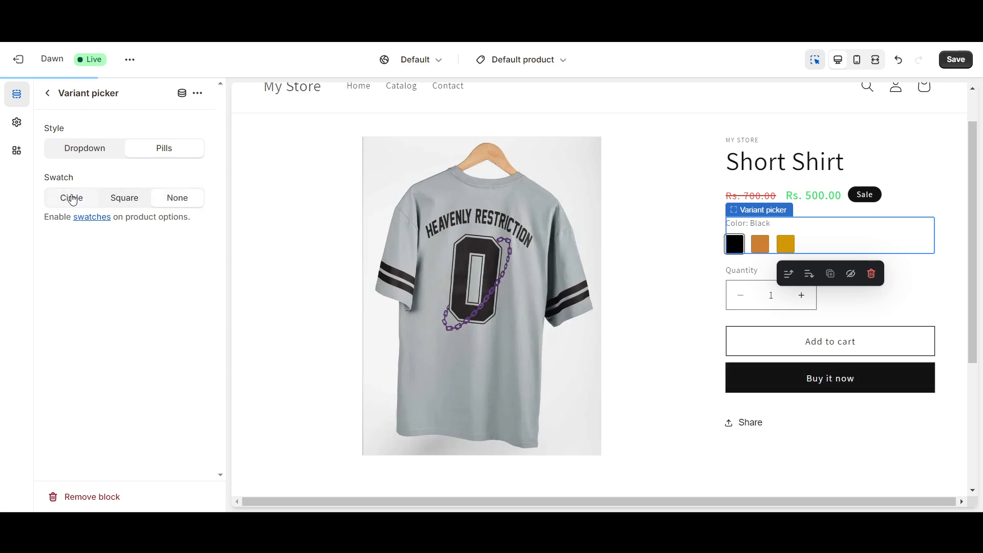
left_click(72, 197)
left_click(123, 200)
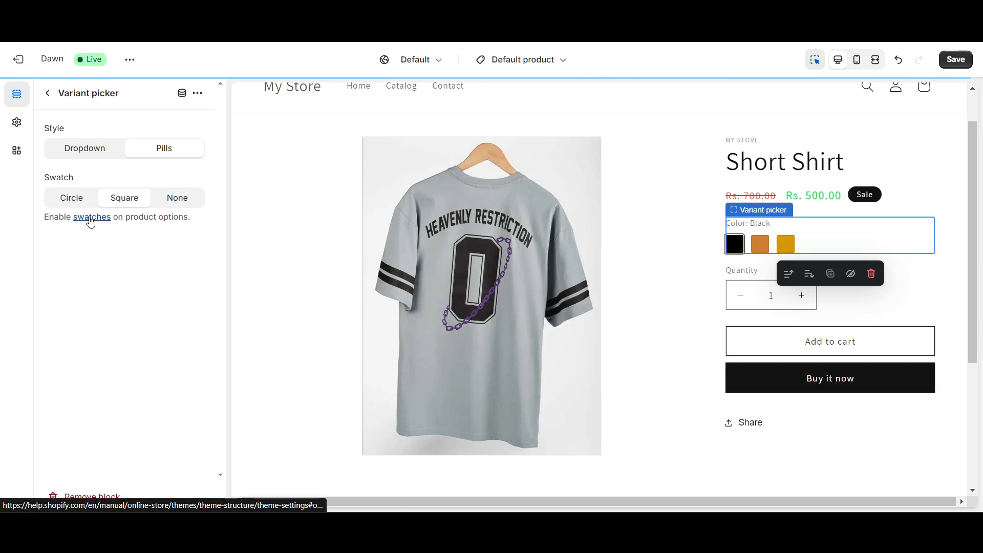